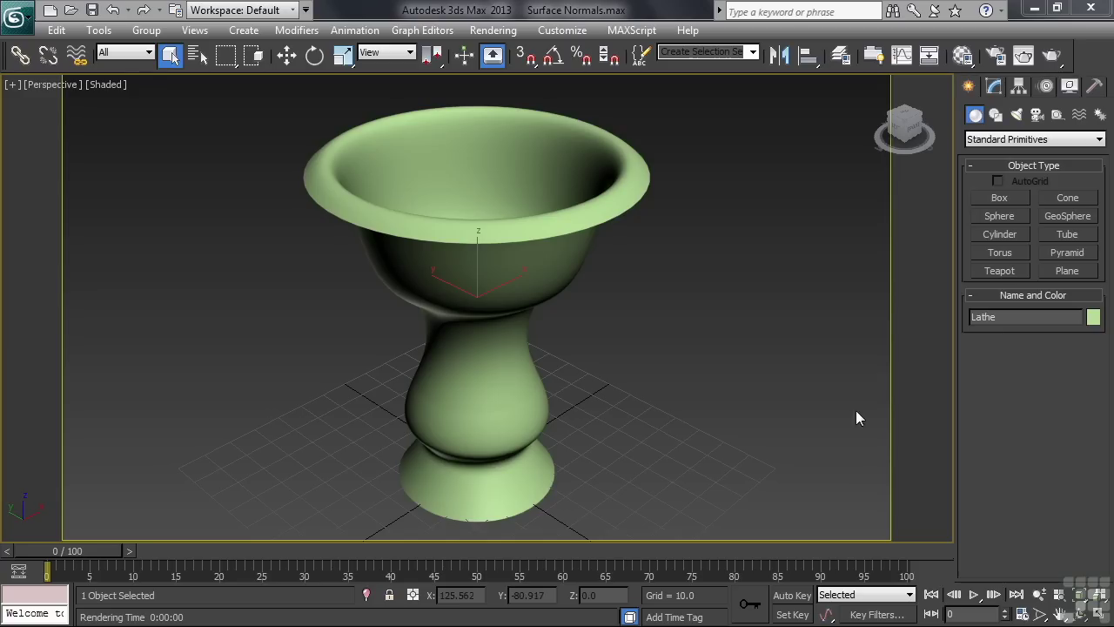
# - Render the perspective view of the lathed goblet to check its surfaces, and close the rendered frame
pyautogui.click(479, 358)
pyautogui.keyDown('alt'); pyautogui.moveTo(480, 358); pyautogui.dragTo(534, 363, button='middle'); pyautogui.keyUp('alt')
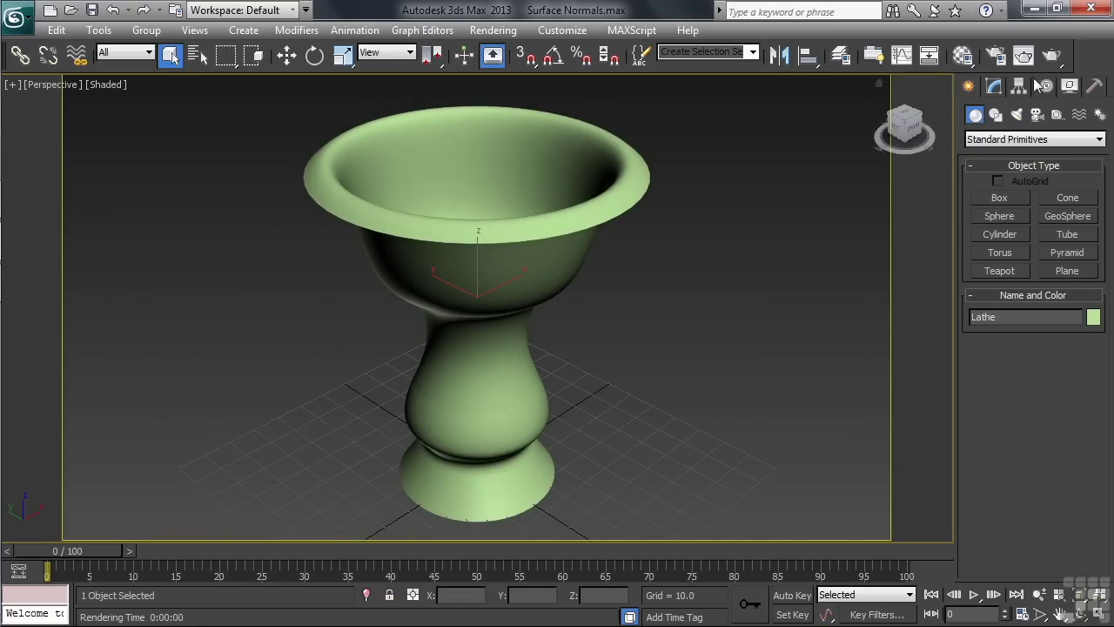
pyautogui.click(1052, 56)
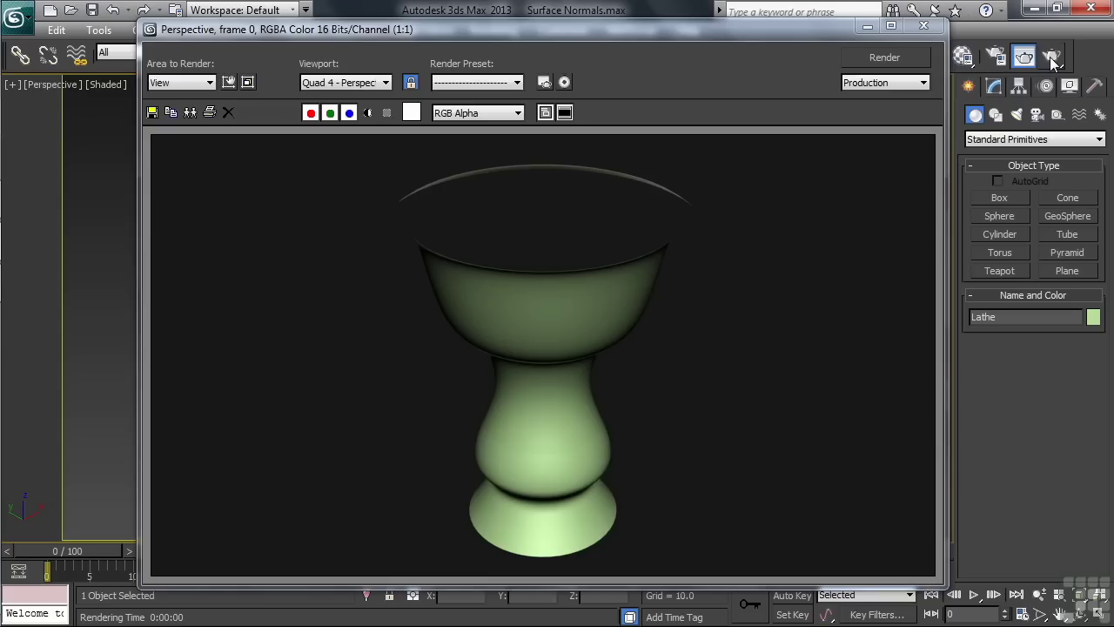
pyautogui.click(924, 25)
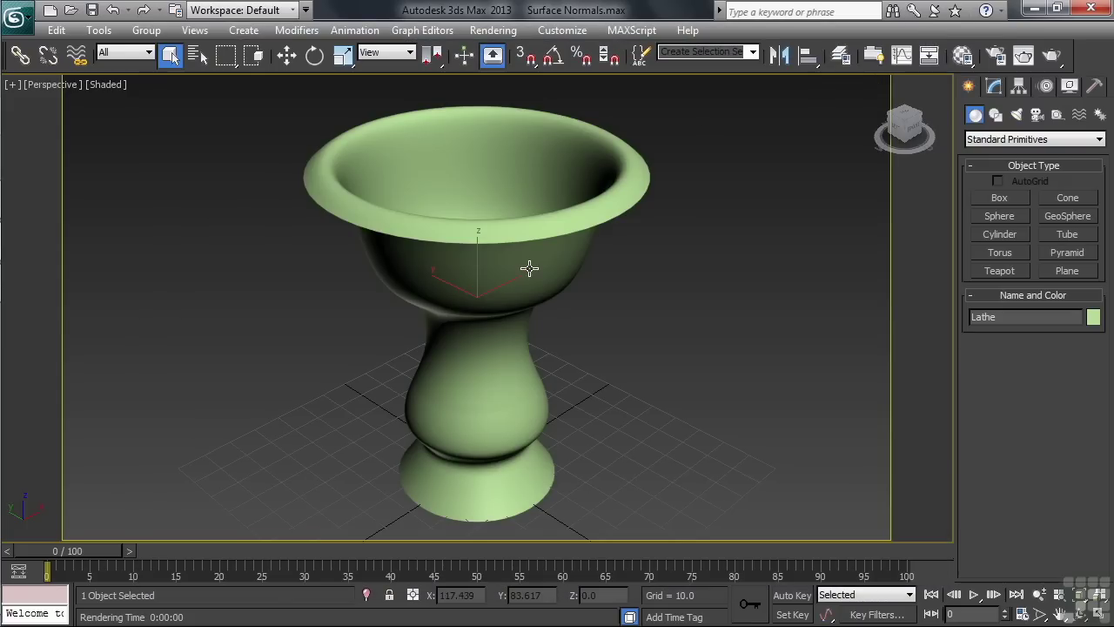
# - Apply an Edit Mesh modifier on top of the goblet's Lathe modifier
pyautogui.click(993, 89)
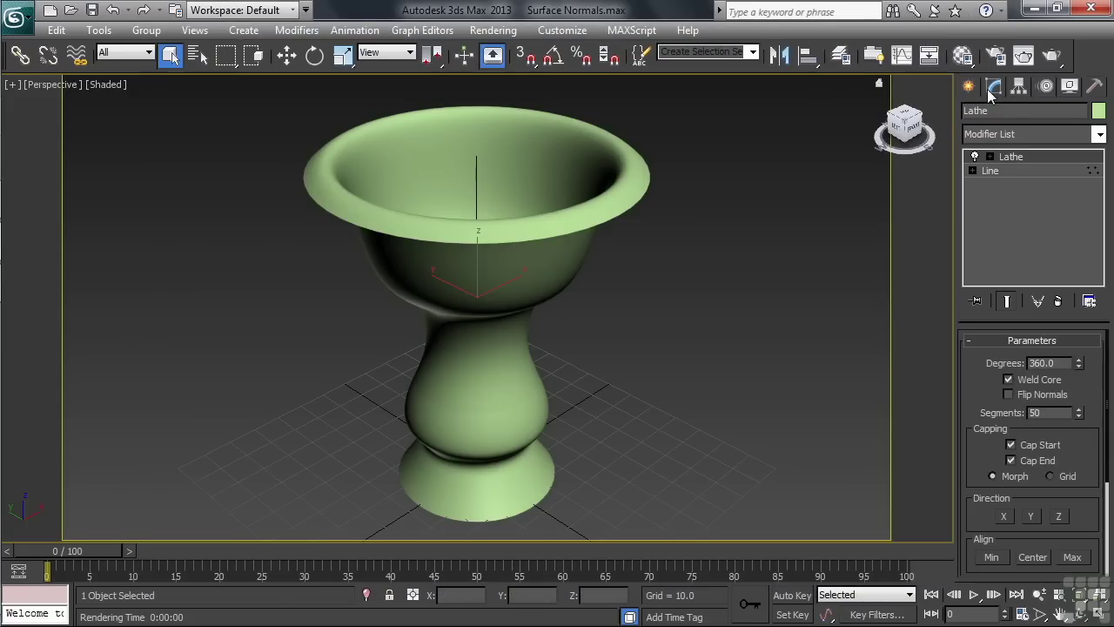
pyautogui.click(1101, 134)
pyautogui.click(998, 557)
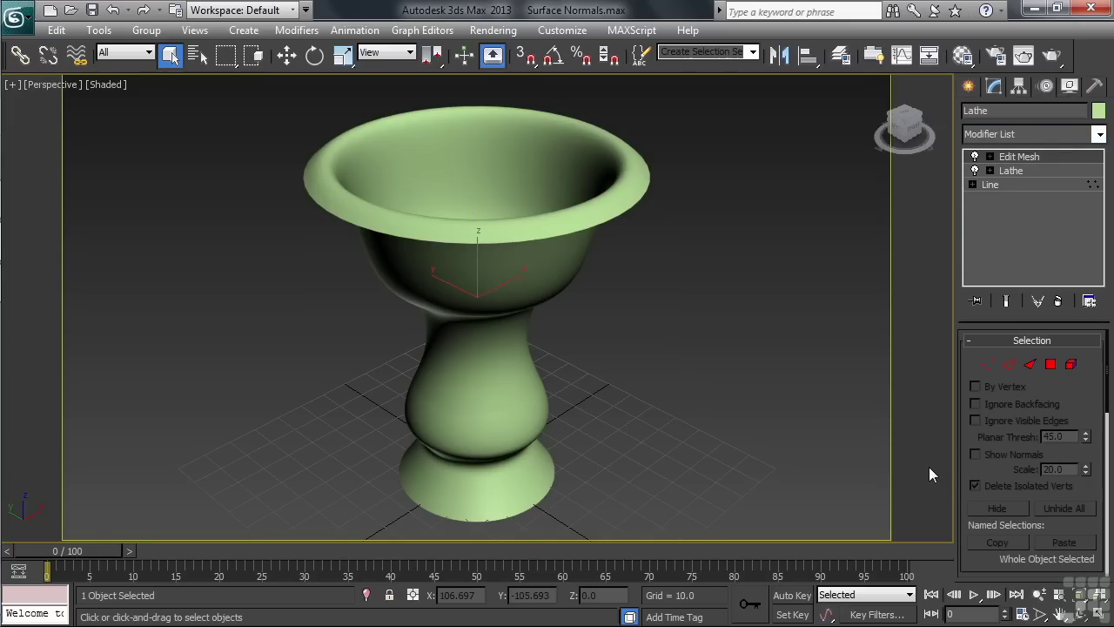
# - Select the whole goblet at Element level of Edit Mesh and turn on Show Normals
pyautogui.click(990, 157)
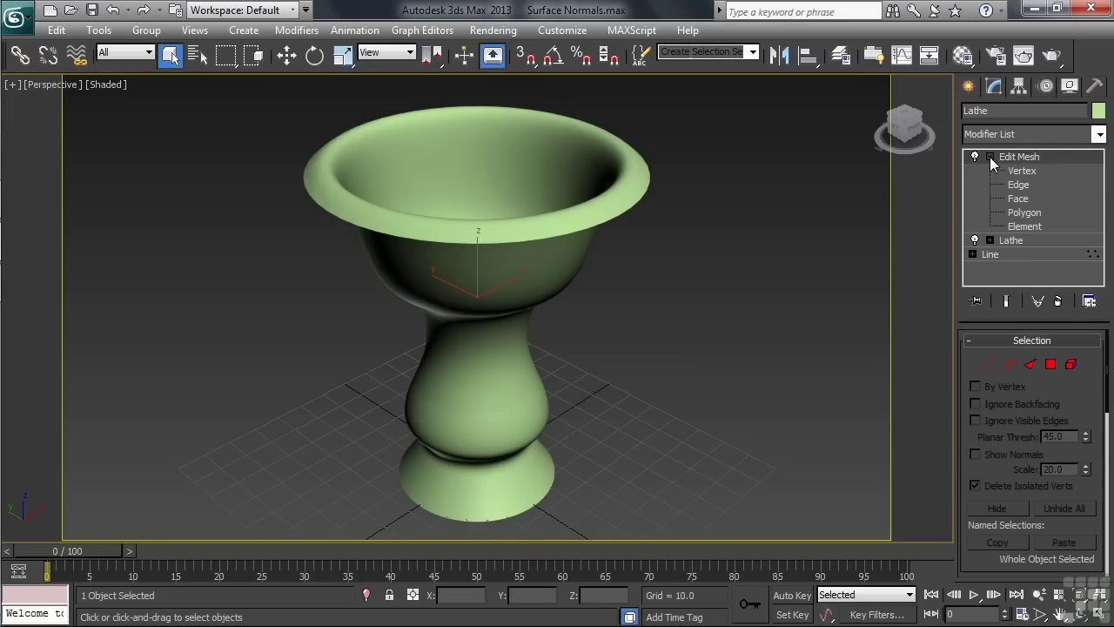
pyautogui.click(1024, 227)
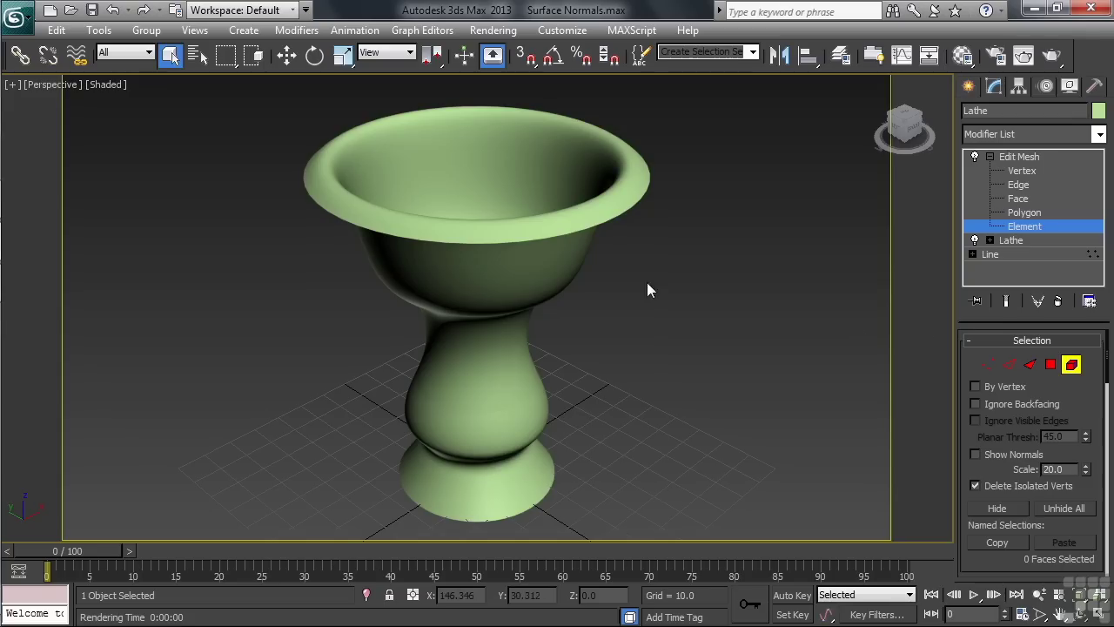
pyautogui.click(561, 262)
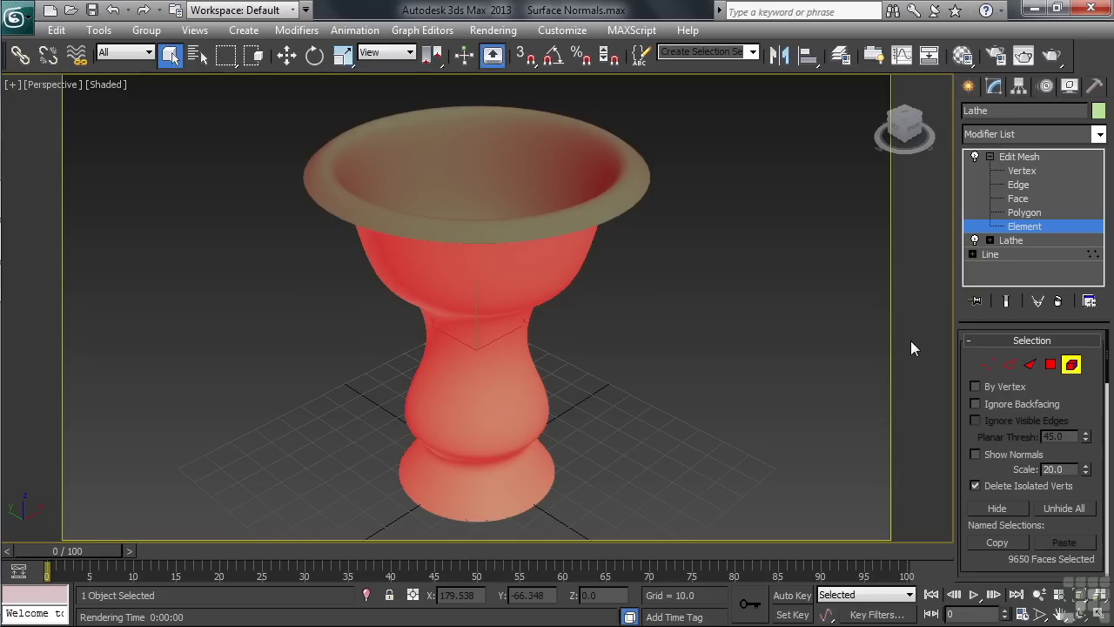
pyautogui.click(975, 454)
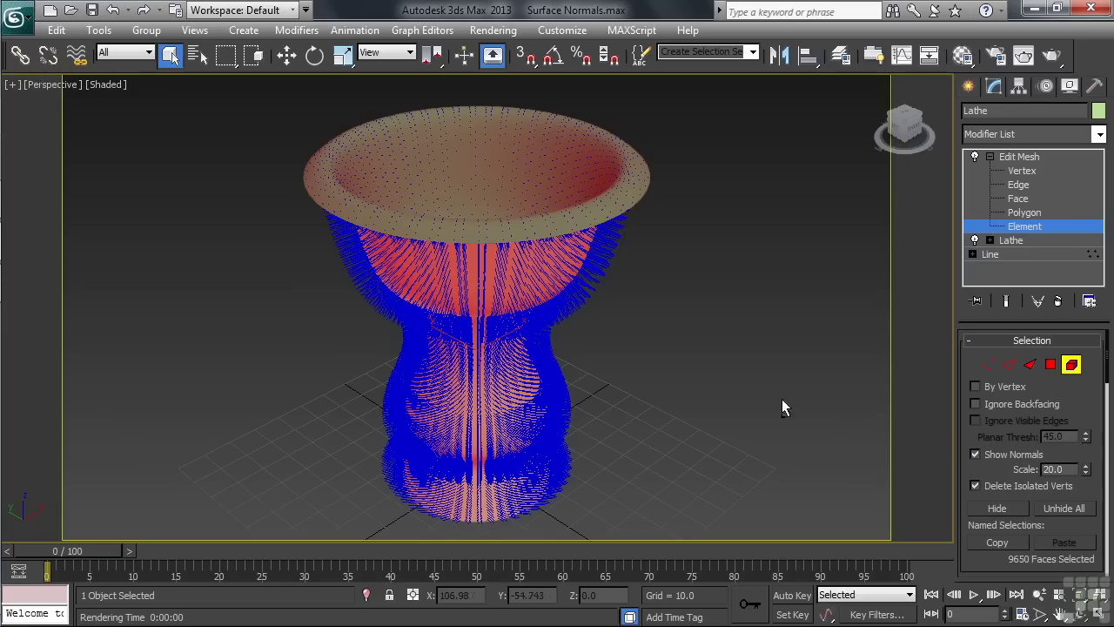
pyautogui.keyDown('alt'); pyautogui.moveTo(560, 279); pyautogui.dragTo(249, 275, button='middle'); pyautogui.keyUp('alt')
# - Flip the normals of the selected goblet element using its surface properties and check the result in a render
pyautogui.rightClick(1087, 398)
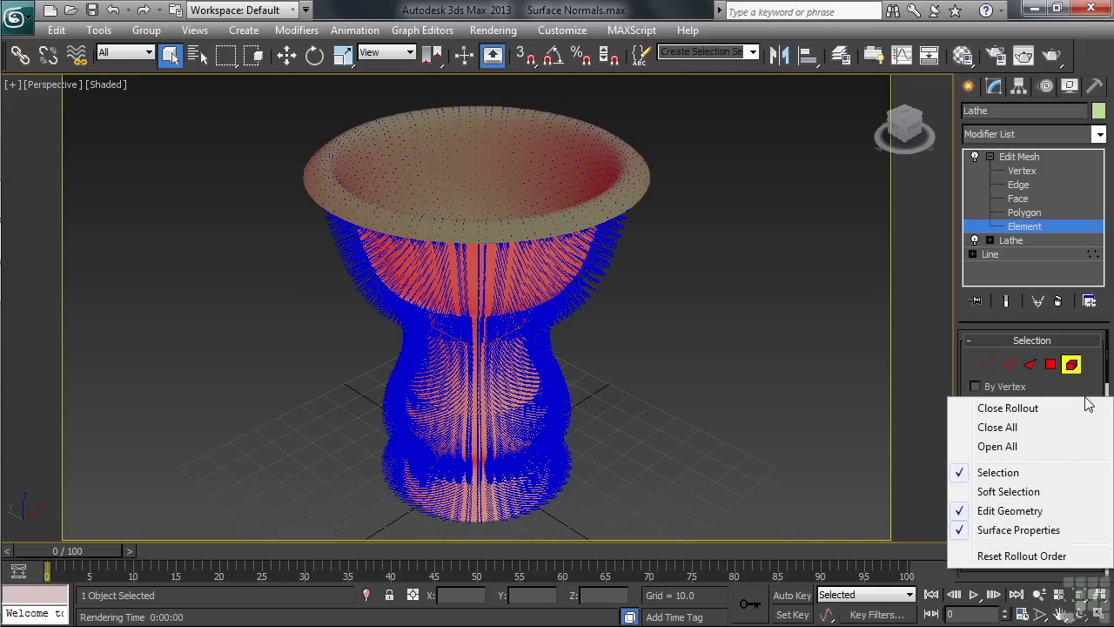
pyautogui.click(1005, 532)
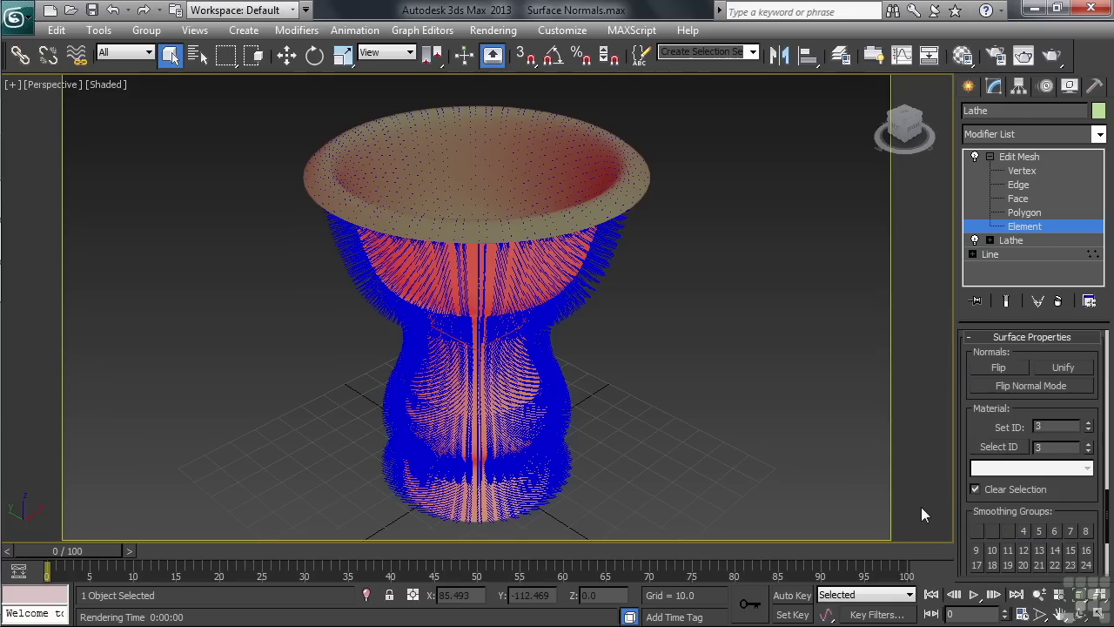
pyautogui.click(999, 369)
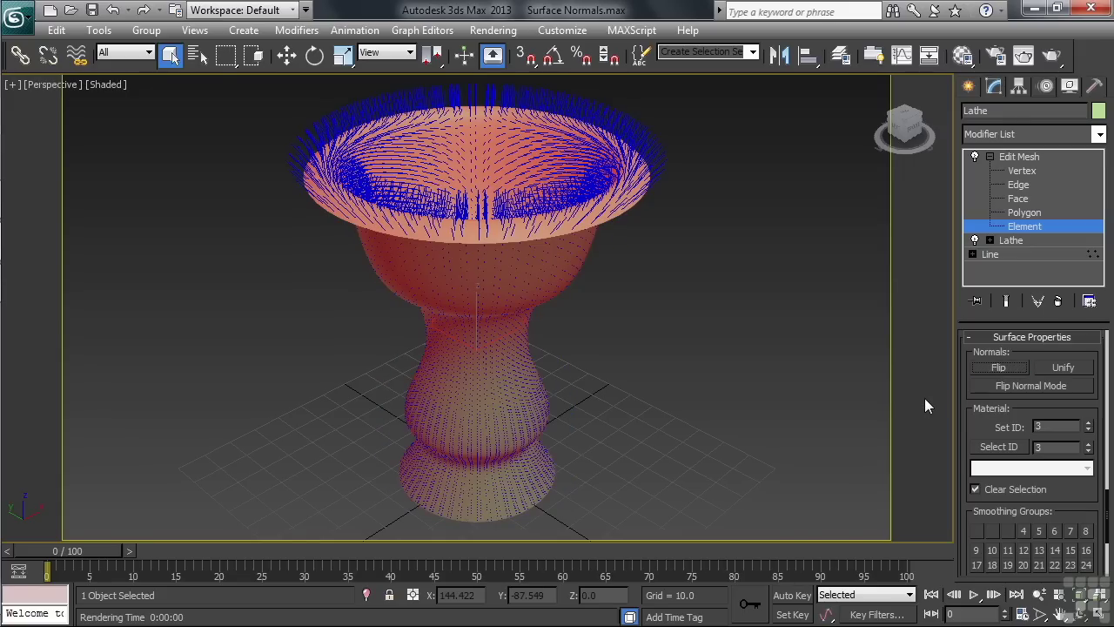
pyautogui.click(1049, 57)
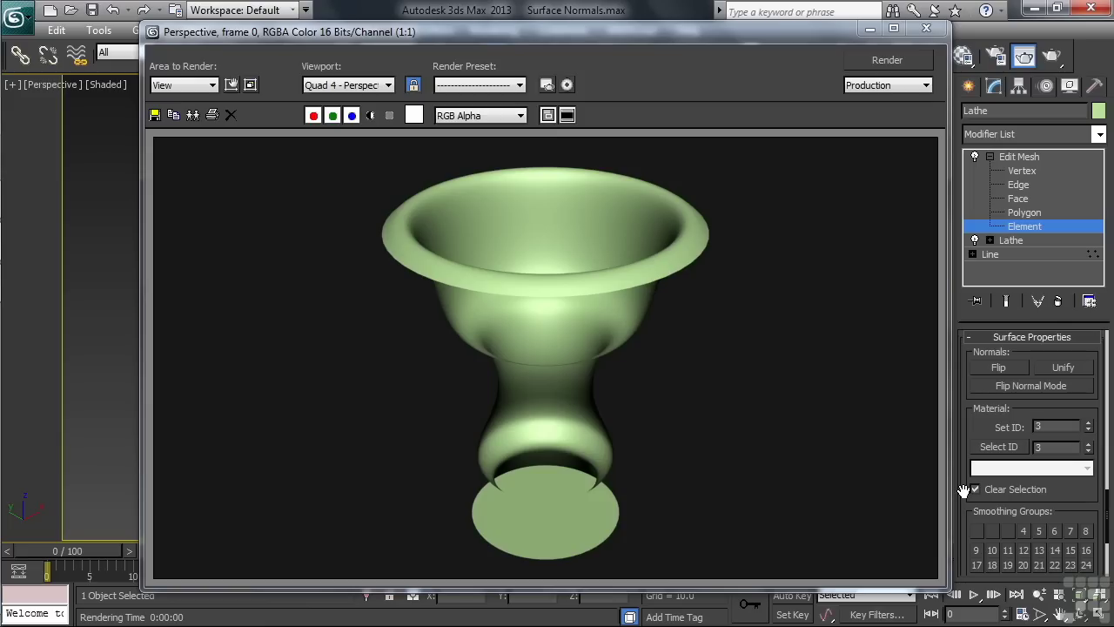
pyautogui.click(927, 28)
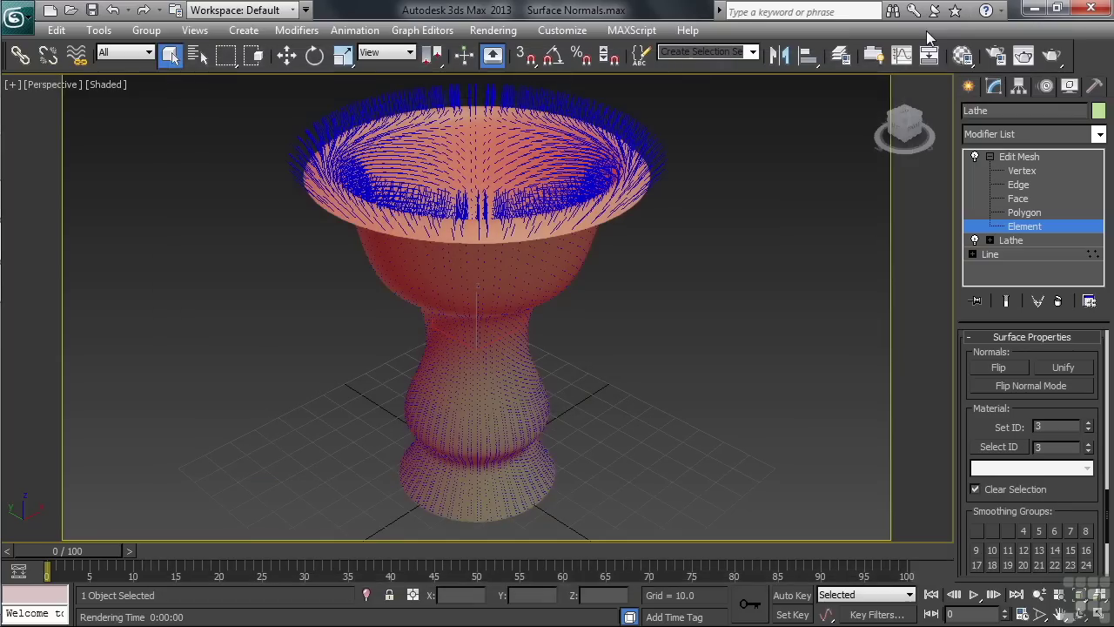
# - Flip the goblet element's normals back, render the view again, and clear the element selection
pyautogui.click(999, 369)
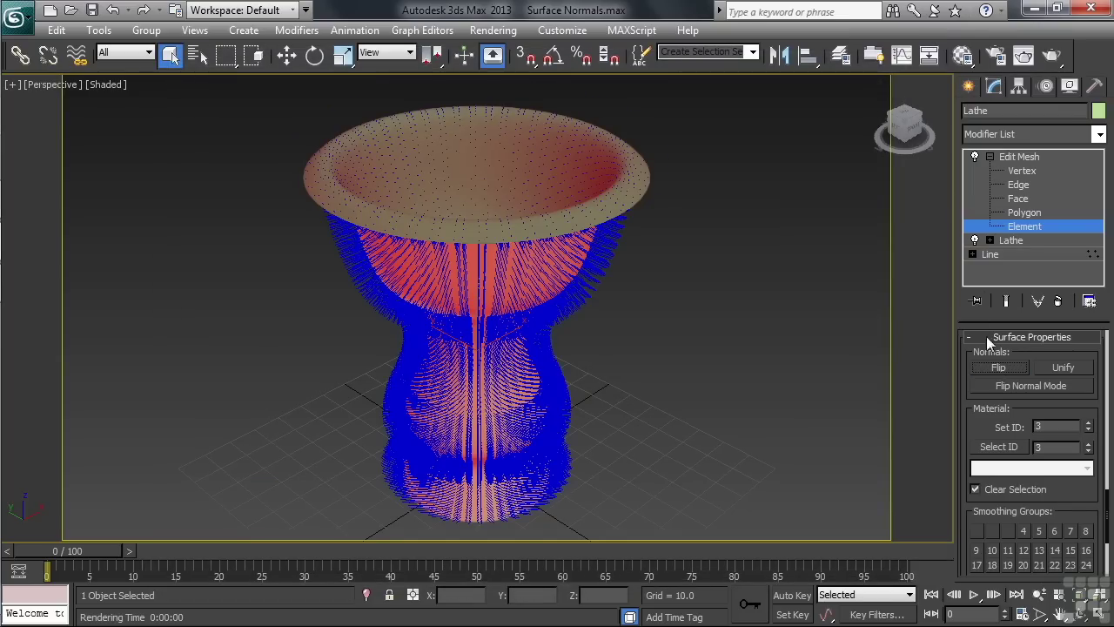
pyautogui.click(1051, 55)
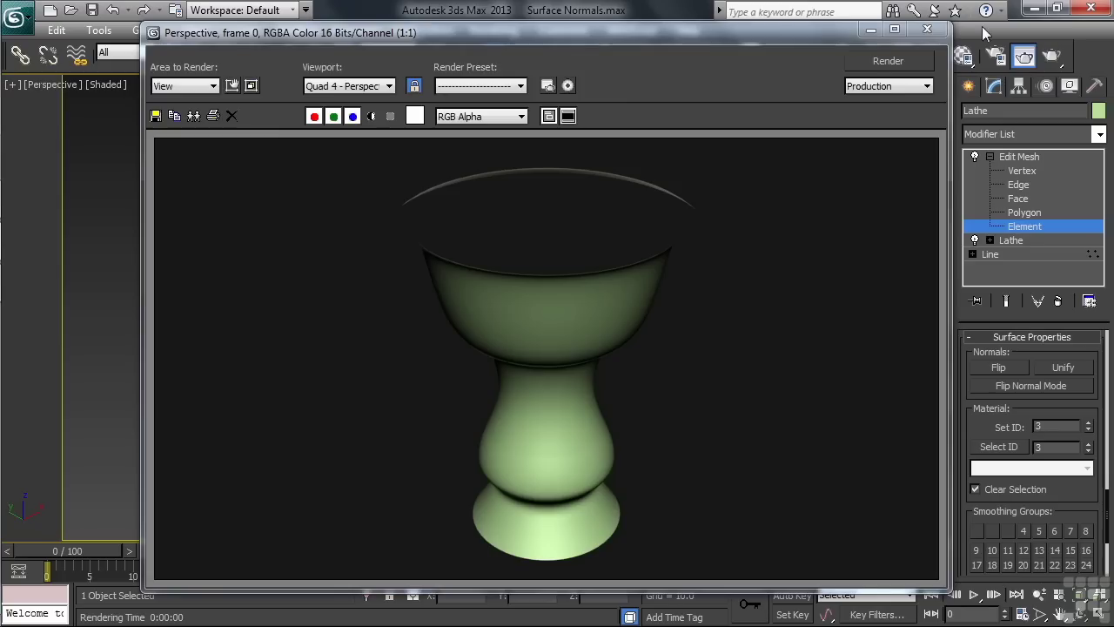
pyautogui.click(927, 28)
pyautogui.click(826, 236)
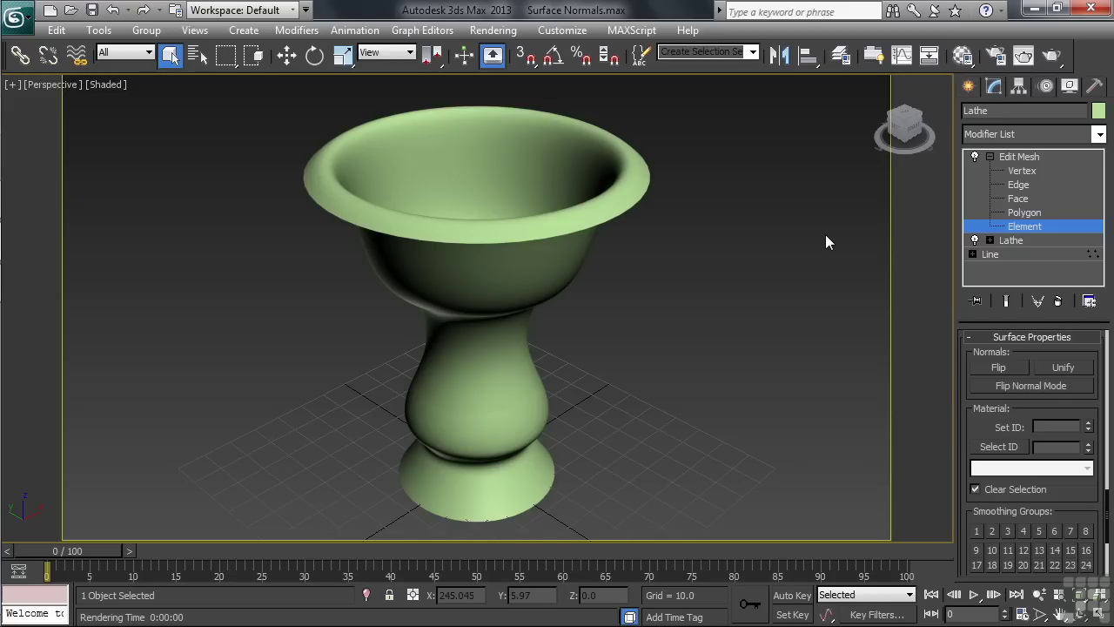
# - Flip the normals of polygons on the bowl's right half and the lower left stem and base, and render the view
pyautogui.click(1025, 213)
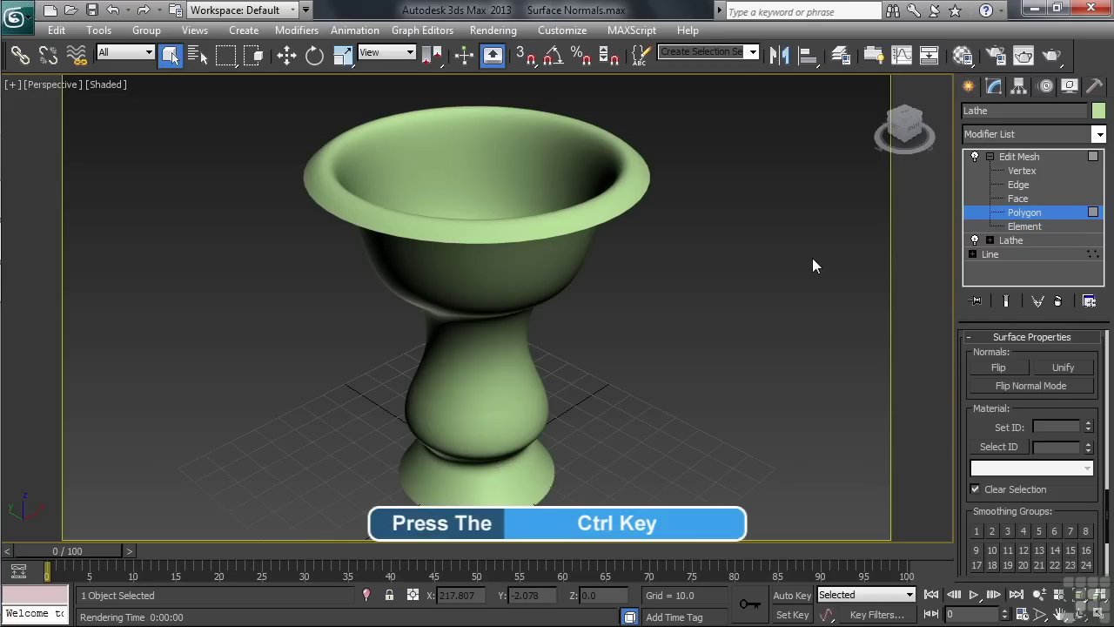
pyautogui.keyDown('ctrl'); pyautogui.moveTo(735, 339); pyautogui.dragTo(522, 76); pyautogui.keyUp('ctrl')
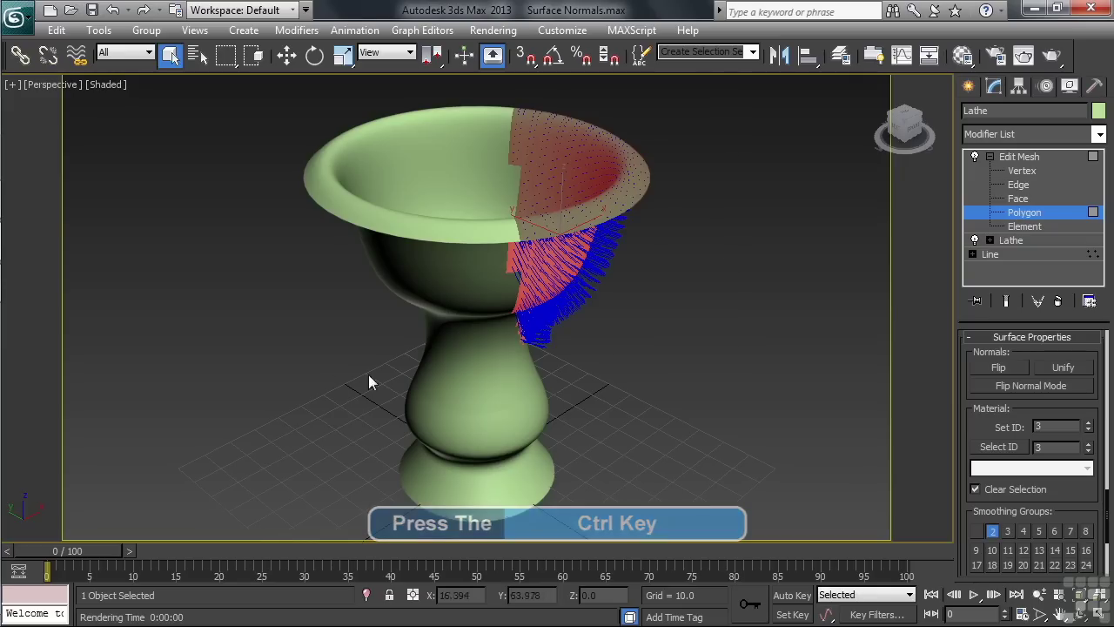
pyautogui.moveTo(330, 362); pyautogui.dragTo(490, 540)
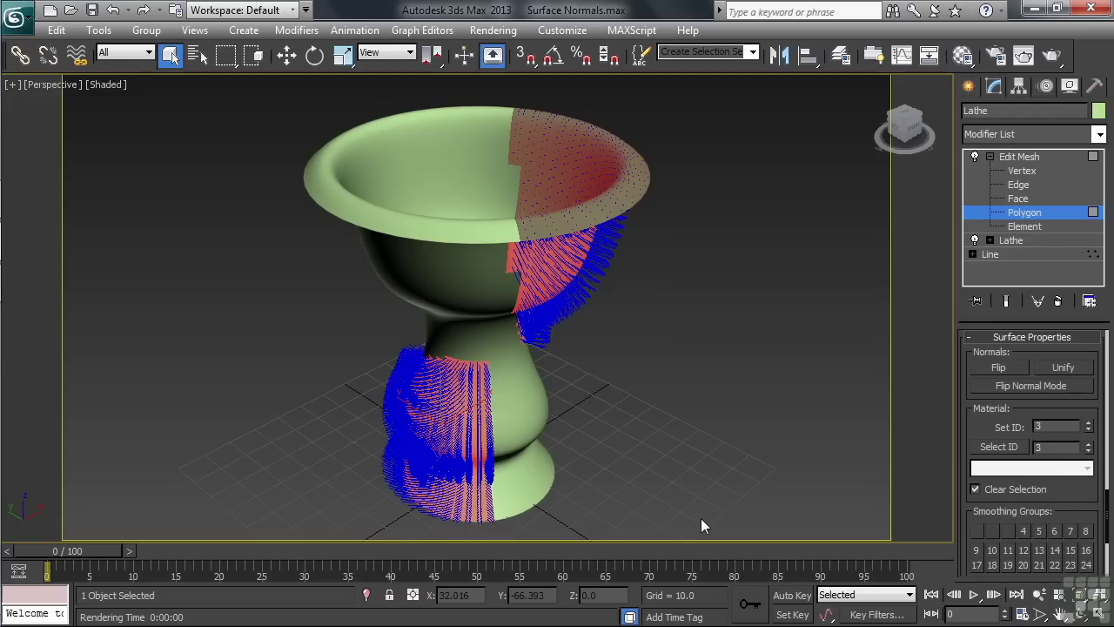
pyautogui.click(985, 370)
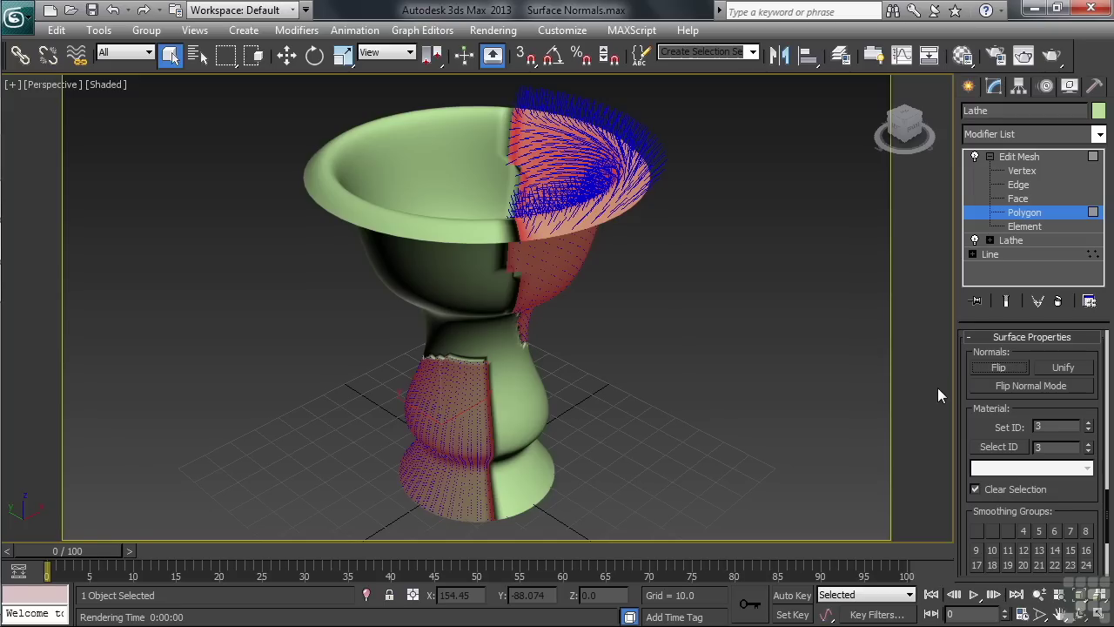
pyautogui.click(1055, 58)
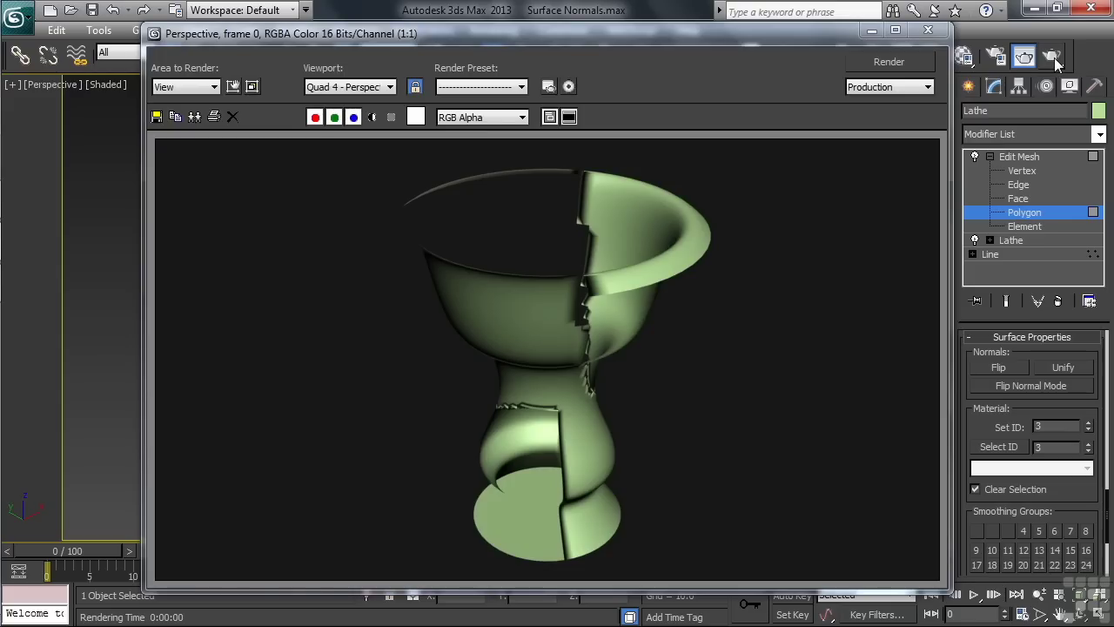
pyautogui.click(928, 29)
# - Select the entire goblet at Element level, unify its normals, and check the result in a render
pyautogui.click(1026, 227)
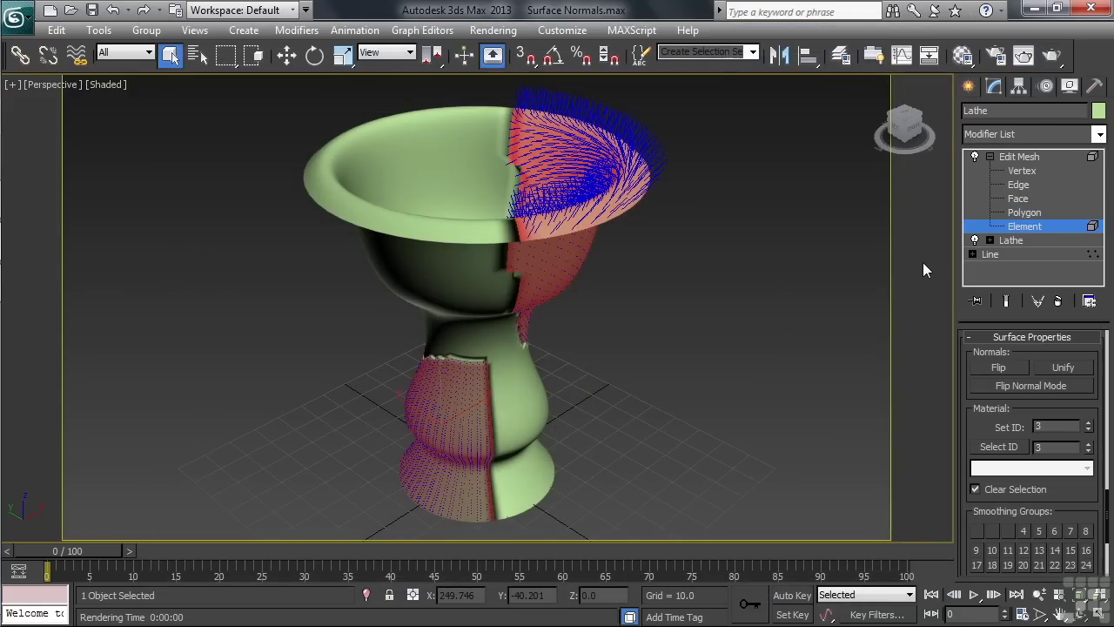
pyautogui.keyDown('ctrl'); pyautogui.click(526, 402); pyautogui.keyUp('ctrl')
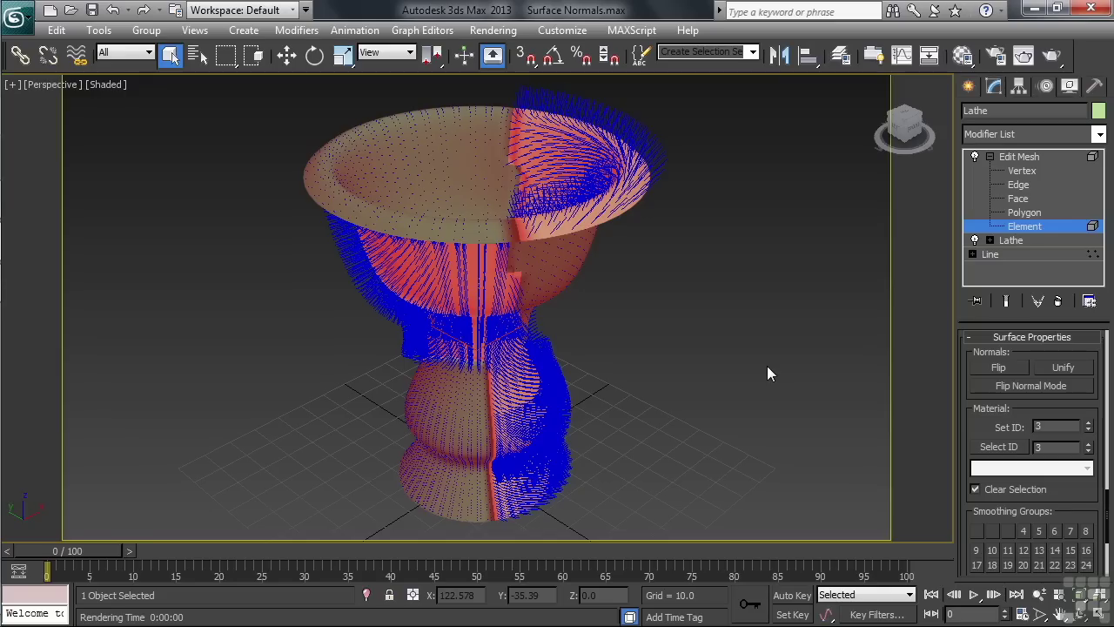
pyautogui.click(1051, 369)
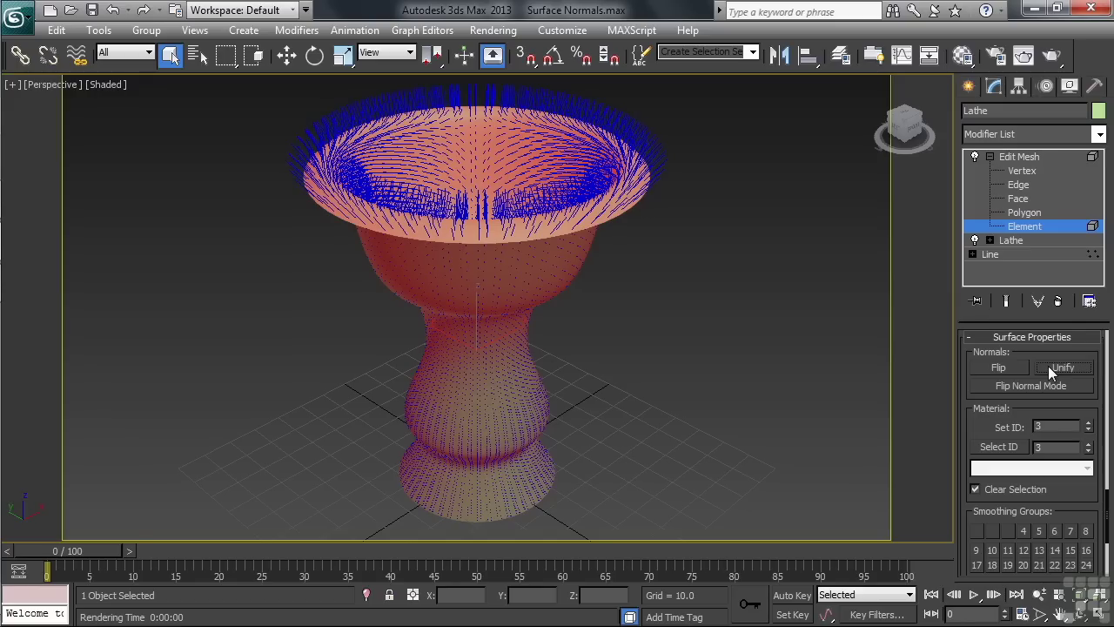
pyautogui.click(1054, 56)
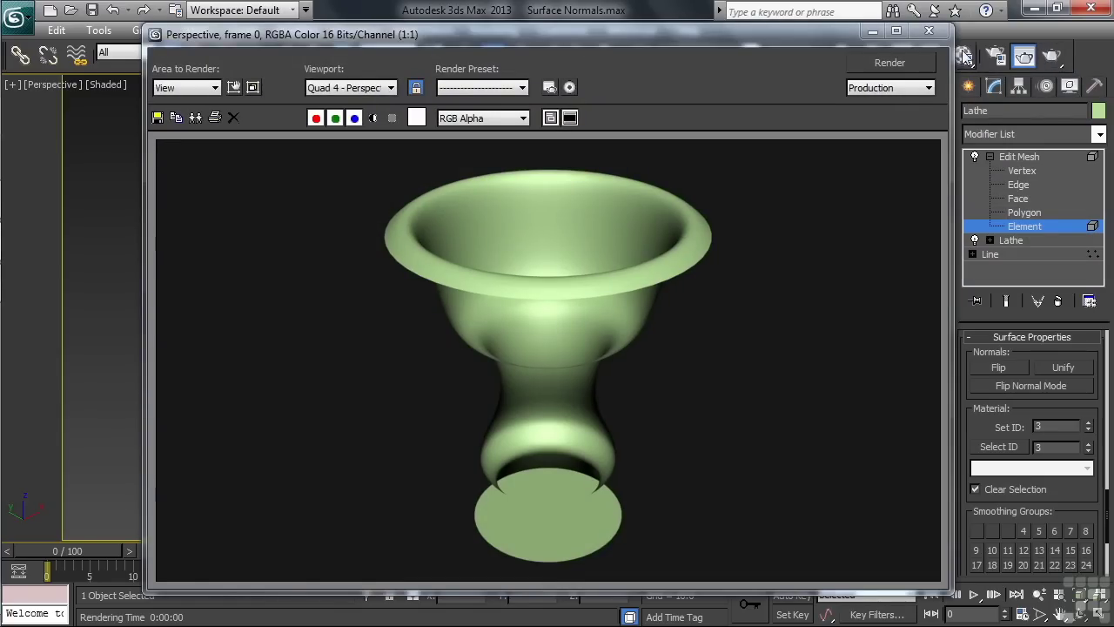
pyautogui.click(929, 31)
# - Flip the unified normals of the whole goblet element and render the view to compare
pyautogui.click(998, 367)
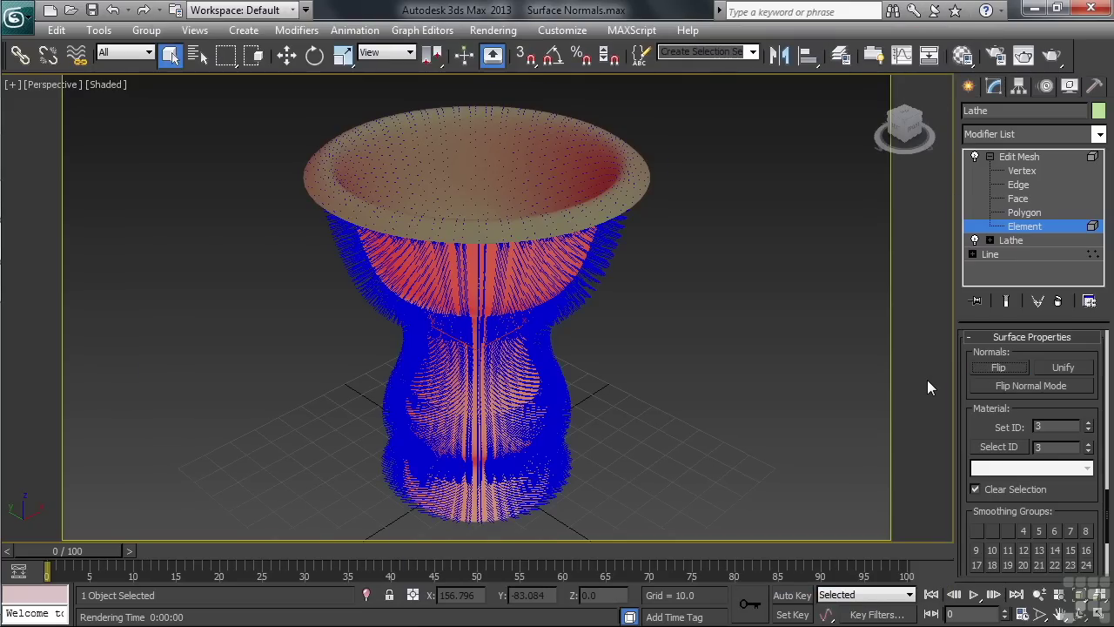
pyautogui.click(1054, 55)
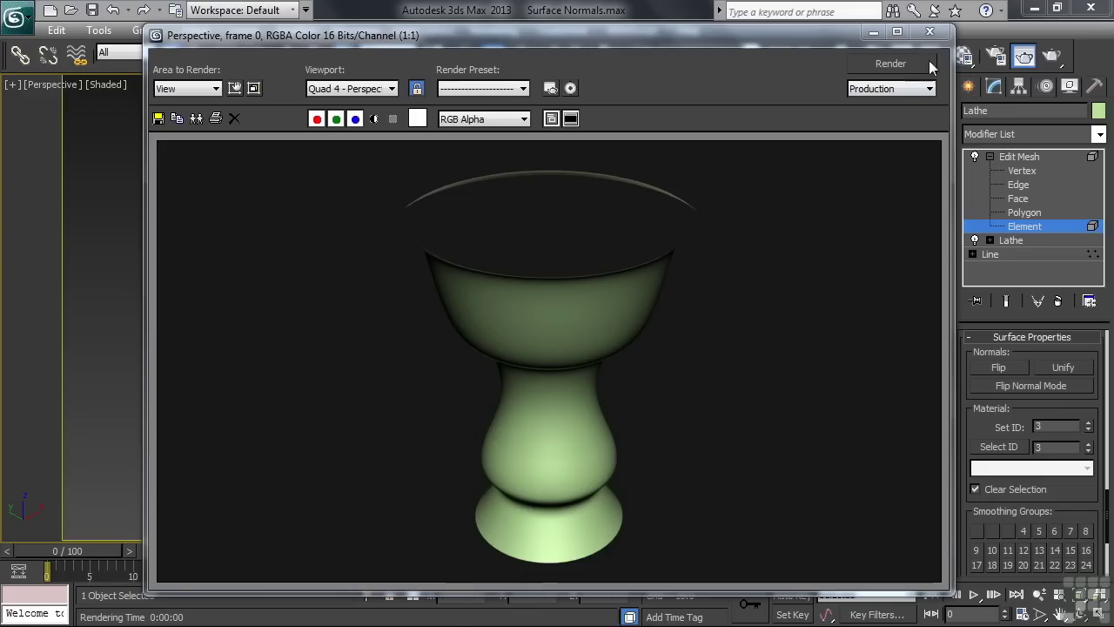
pyautogui.click(929, 31)
# - Leave Element level and delete the Edit Mesh modifier from the goblet
pyautogui.click(1019, 157)
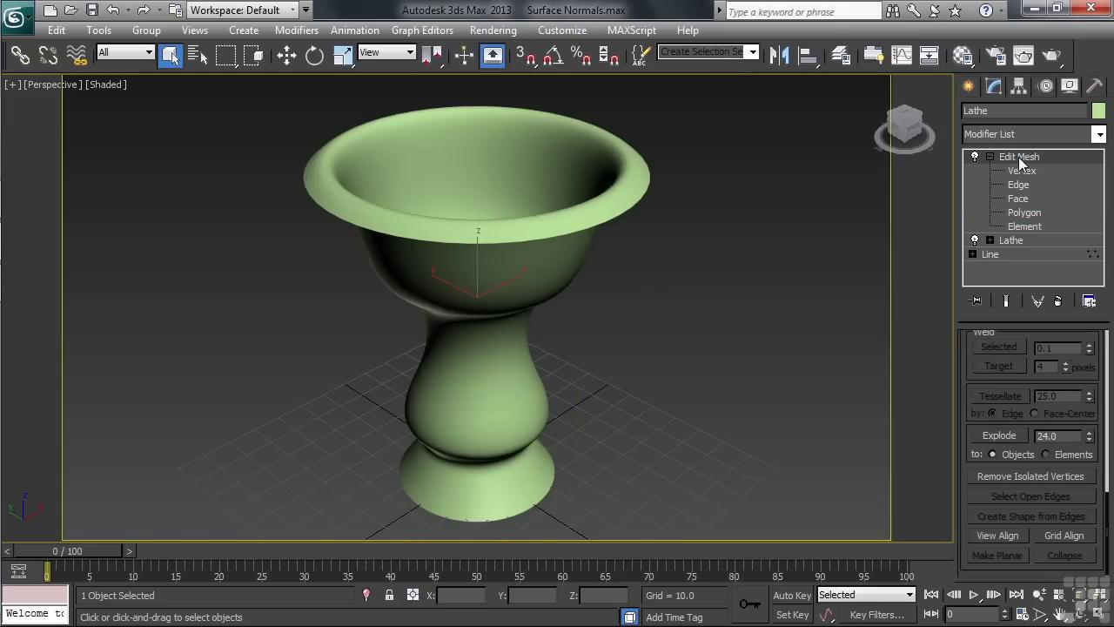
pyautogui.click(1060, 301)
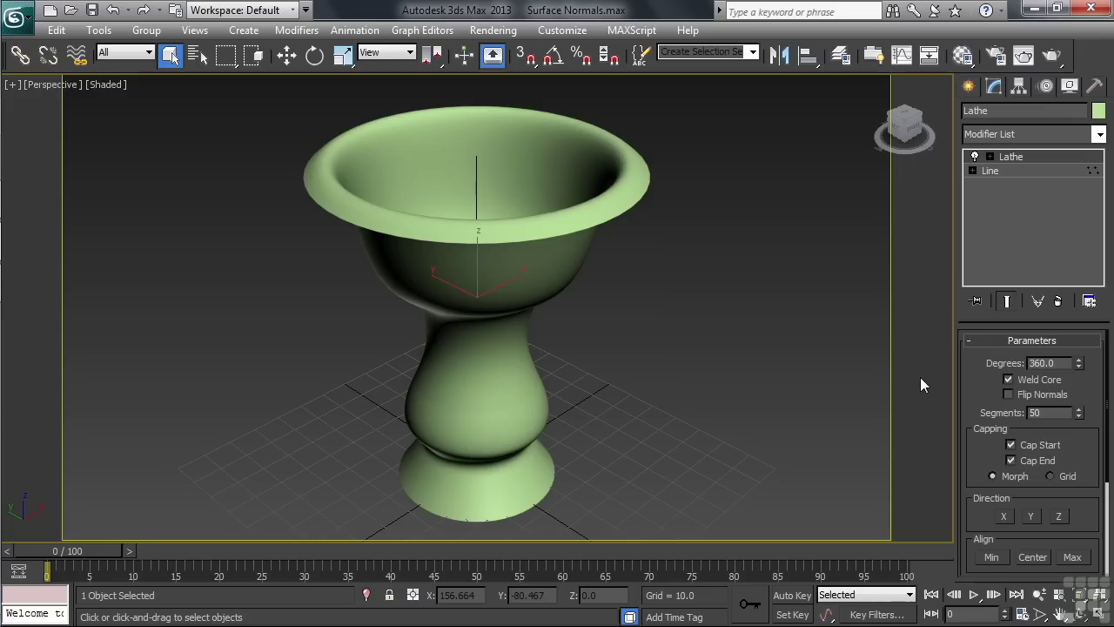
# - Compare renders of the goblet with the Lathe modifier's Flip Normals option turned on and off
pyautogui.click(1010, 394)
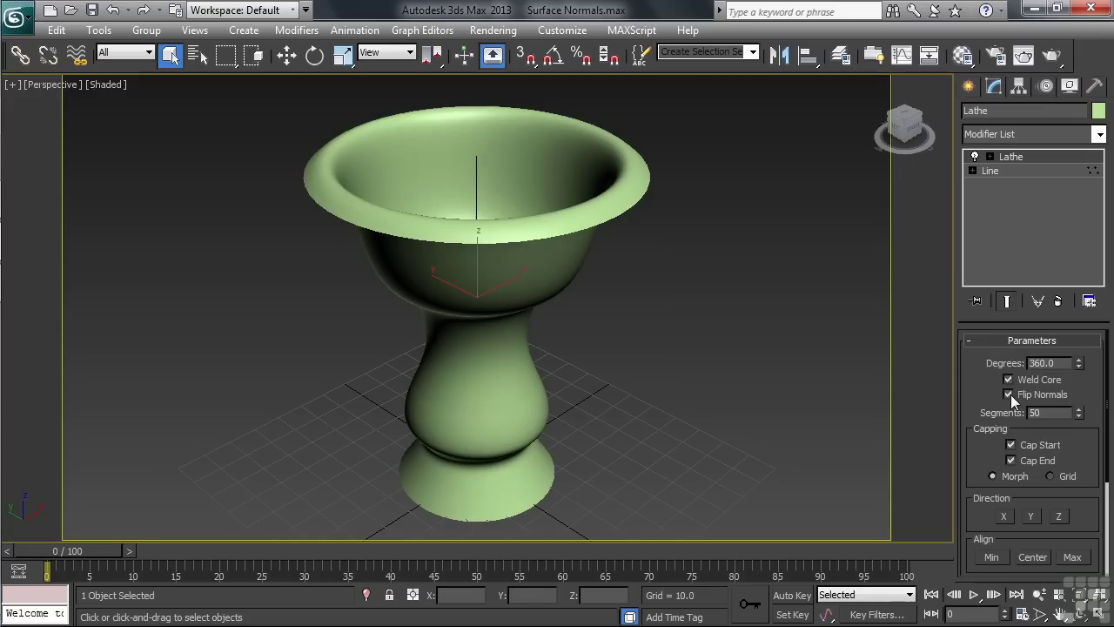
pyautogui.click(1053, 56)
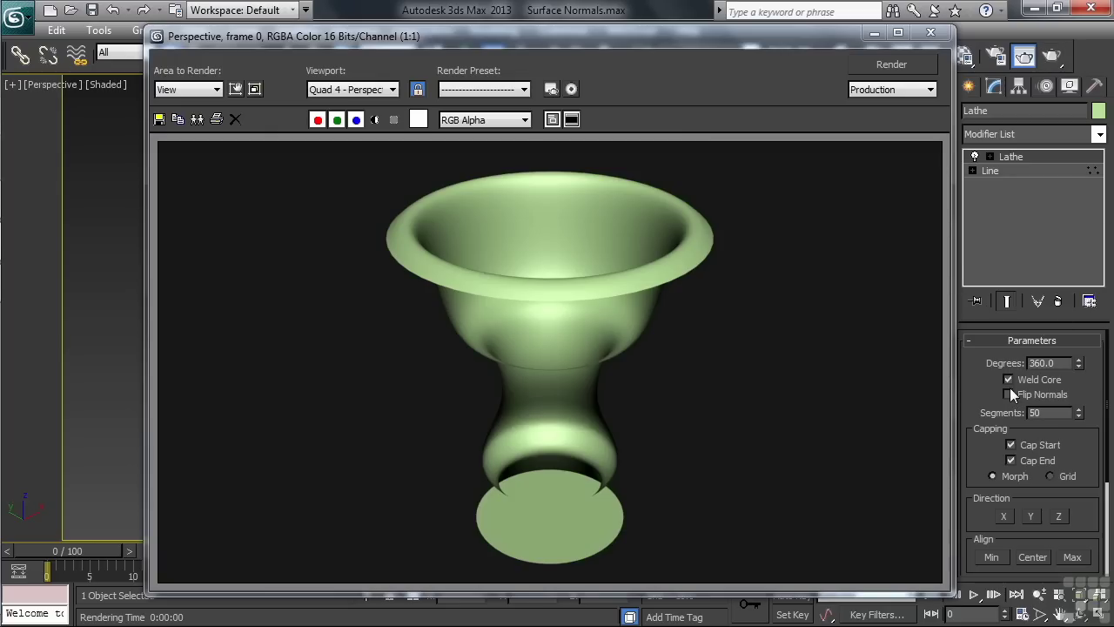
pyautogui.click(904, 70)
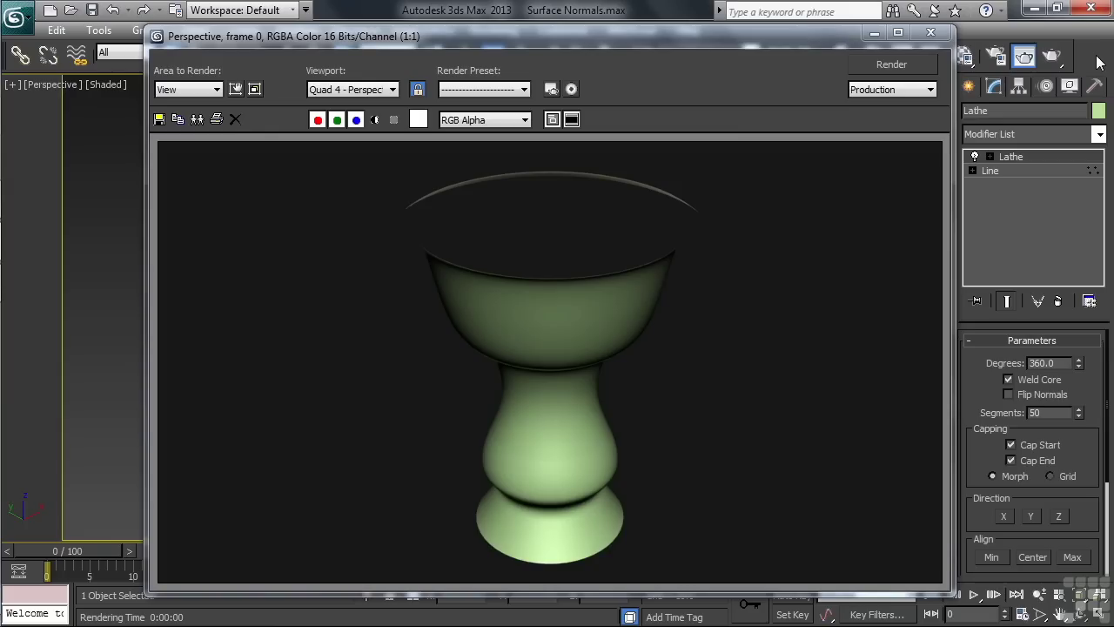
pyautogui.click(930, 33)
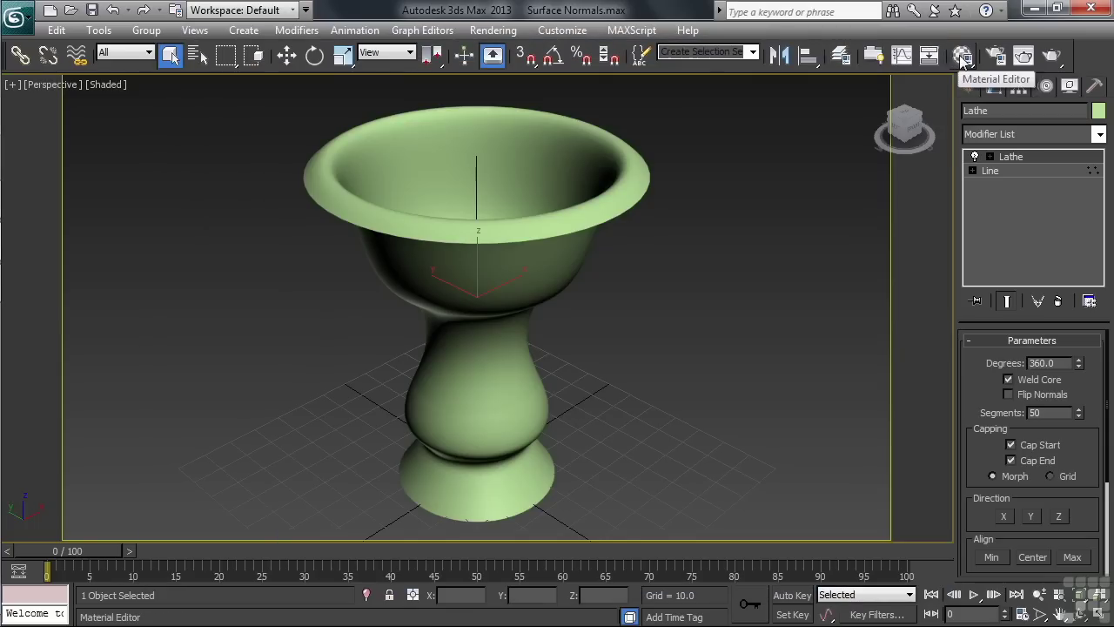
# - Assign the orange 01 - Default material to the goblet and render the Perspective view
pyautogui.click(962, 56)
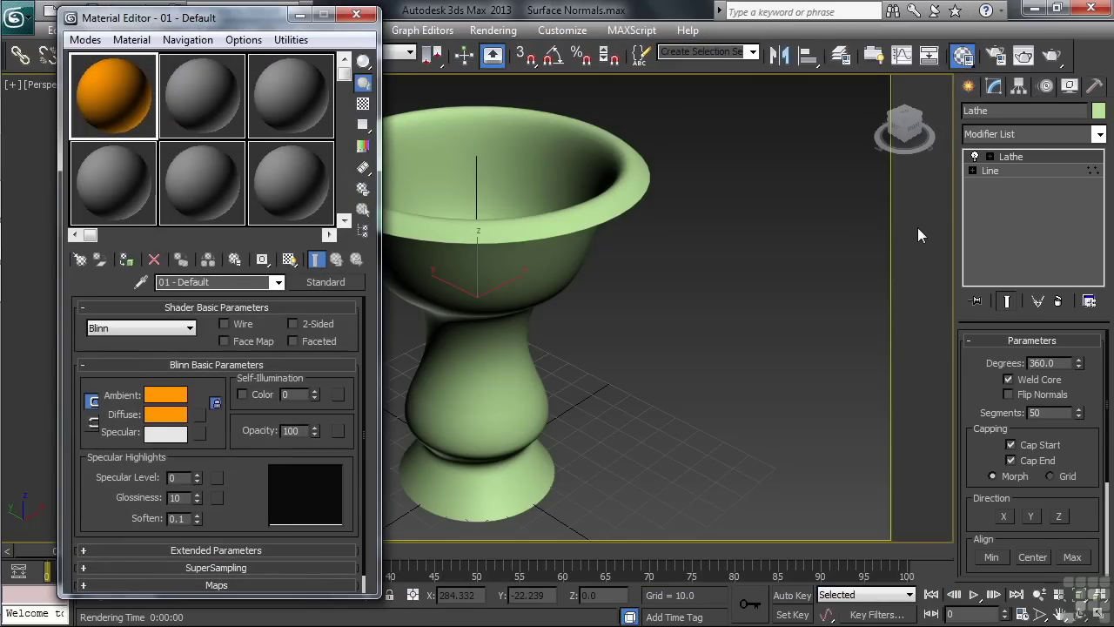
pyautogui.moveTo(141, 106); pyautogui.dragTo(521, 289)
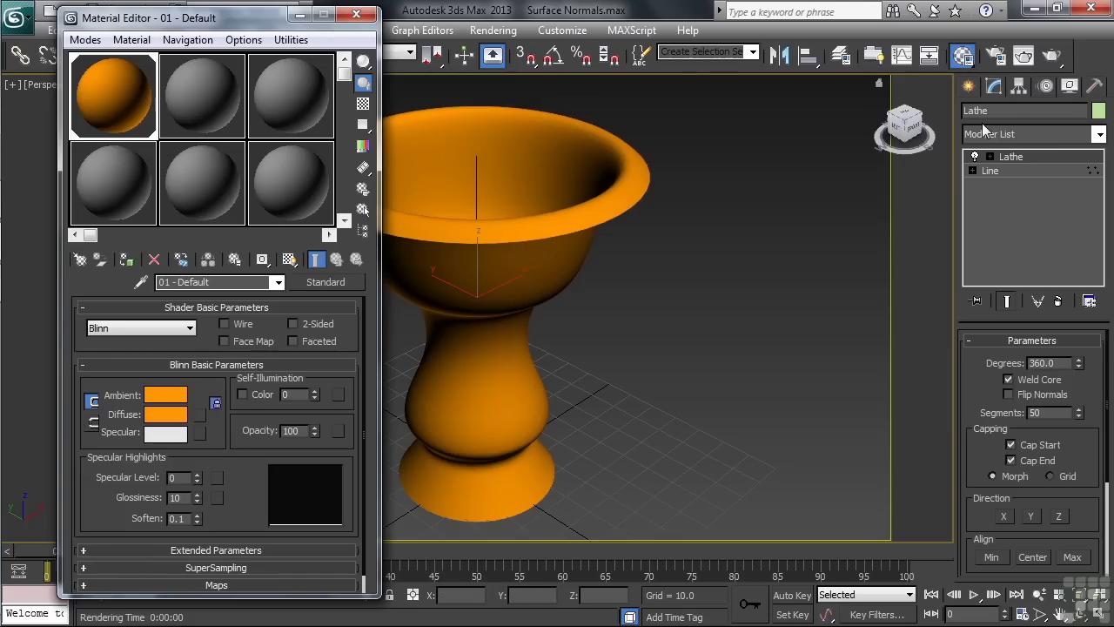
pyautogui.click(1052, 56)
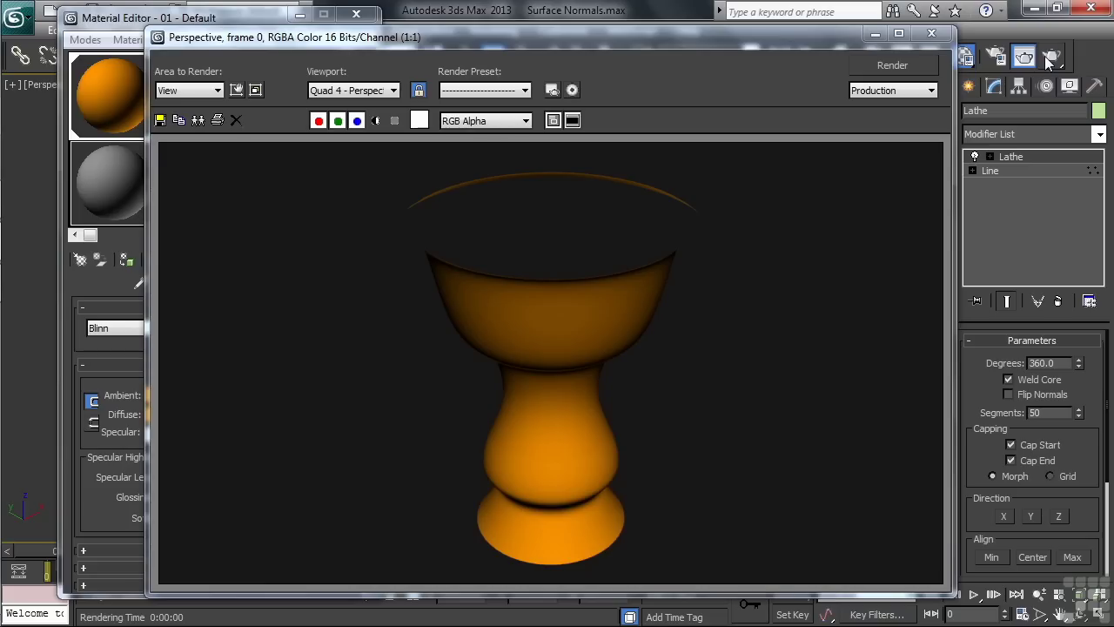
pyautogui.click(933, 33)
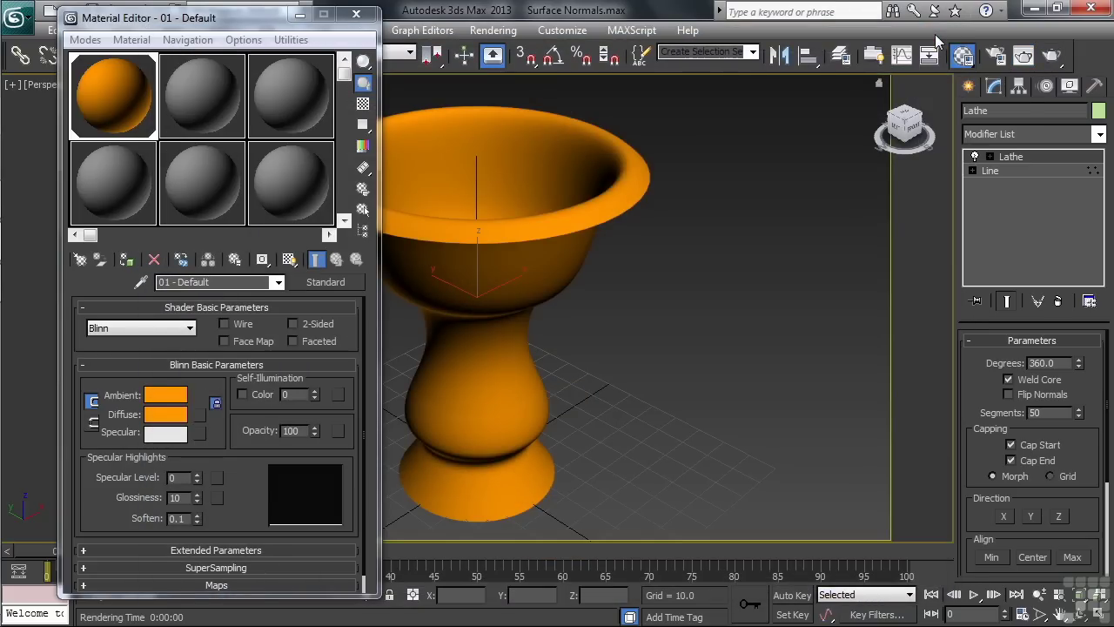
# - Enable the 2-Sided option on the orange material, render the goblet, and close the Material Editor
pyautogui.click(294, 324)
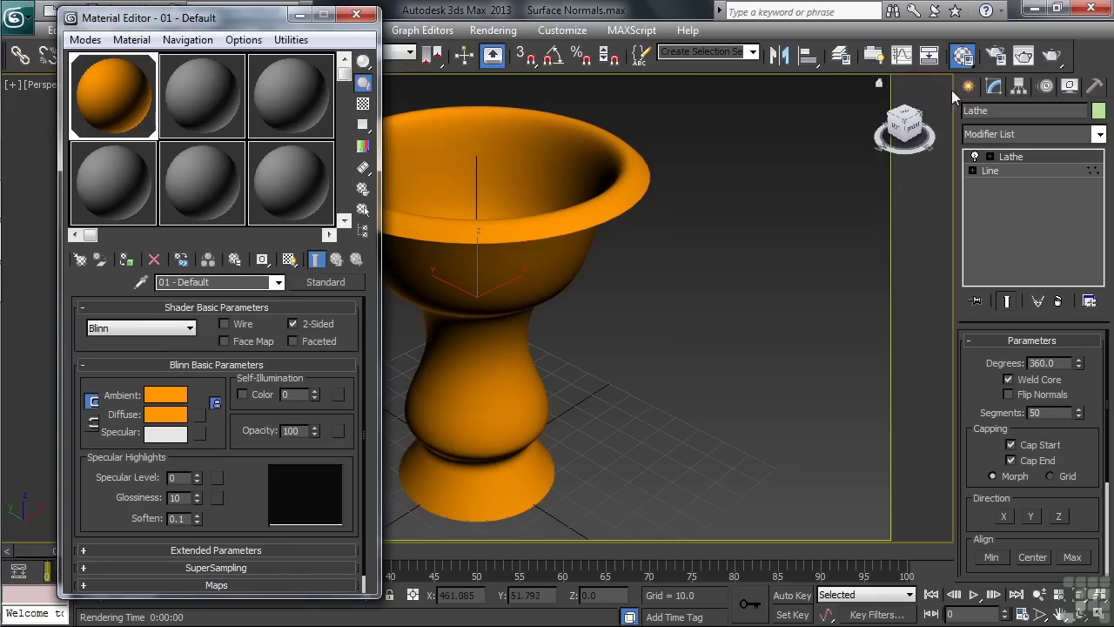
pyautogui.click(1052, 56)
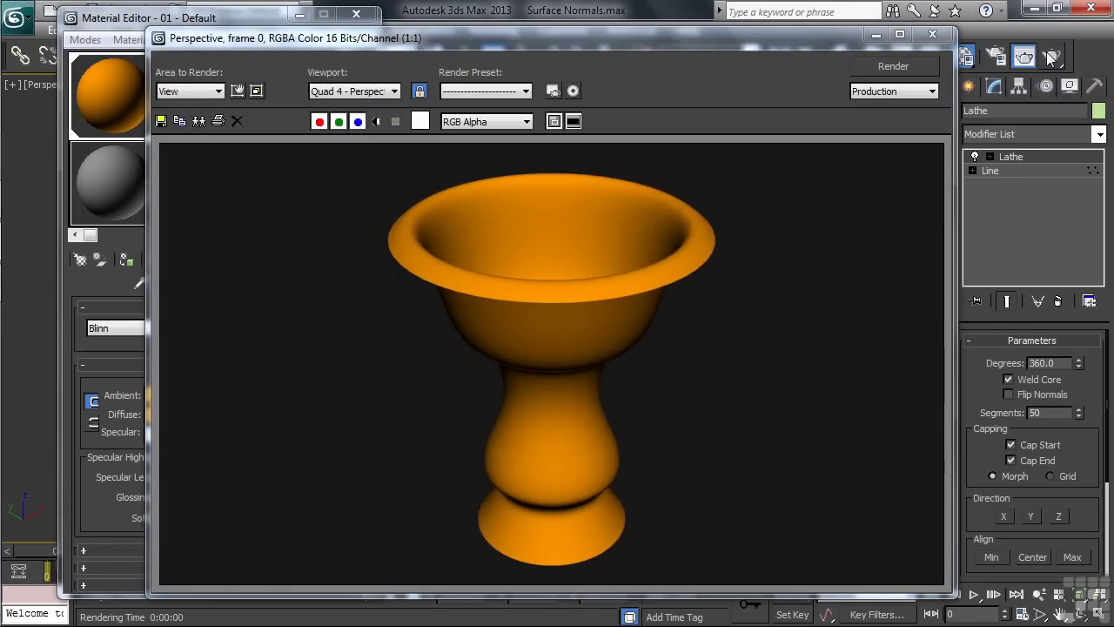
pyautogui.click(932, 34)
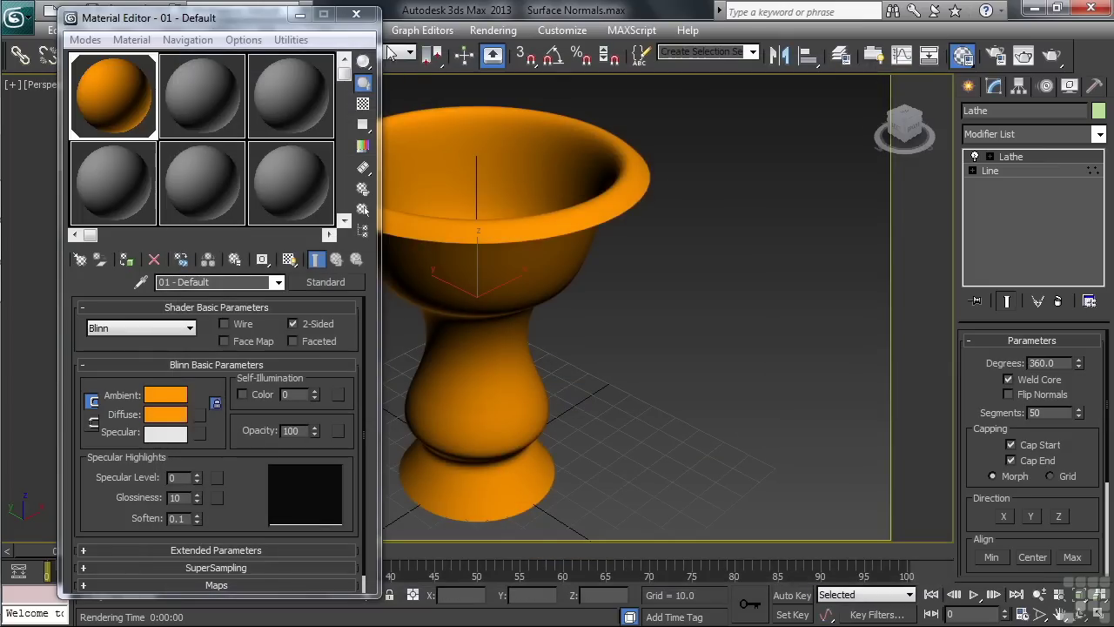
pyautogui.click(356, 14)
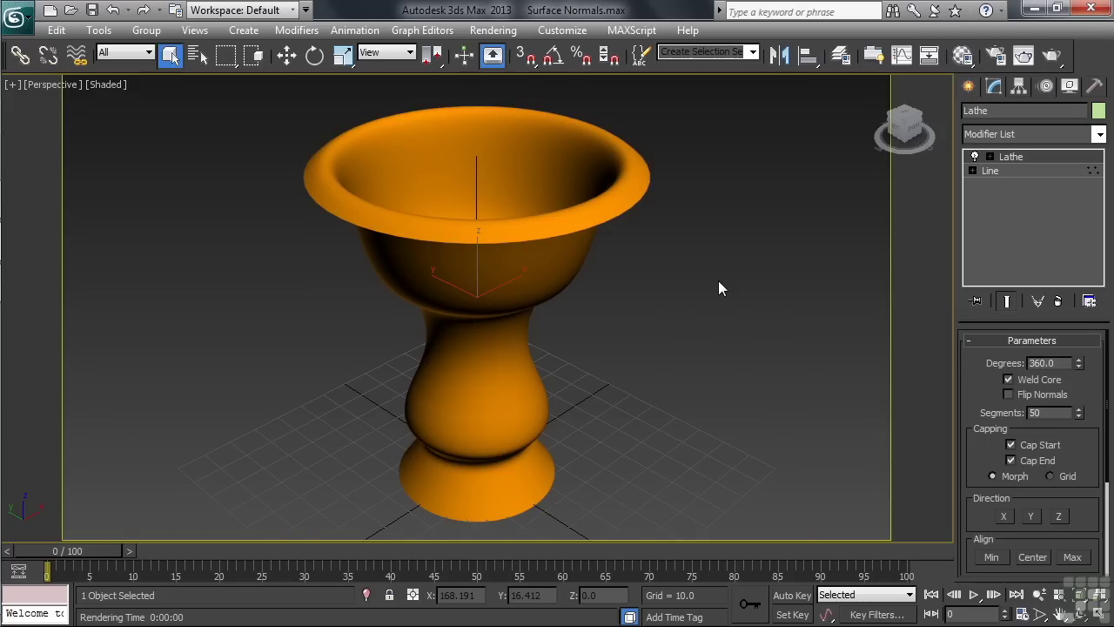
# - Disable the orange material's 2-Sided option again and render the goblet for comparison
pyautogui.moveTo(646, 366)
pyautogui.keyDown('alt'); pyautogui.mouseDown(button='middle')
pyautogui.moveTo(646, 293)
pyautogui.moveTo(640, 360)
pyautogui.mouseUp(button='middle'); pyautogui.keyUp('alt')
pyautogui.press('m')
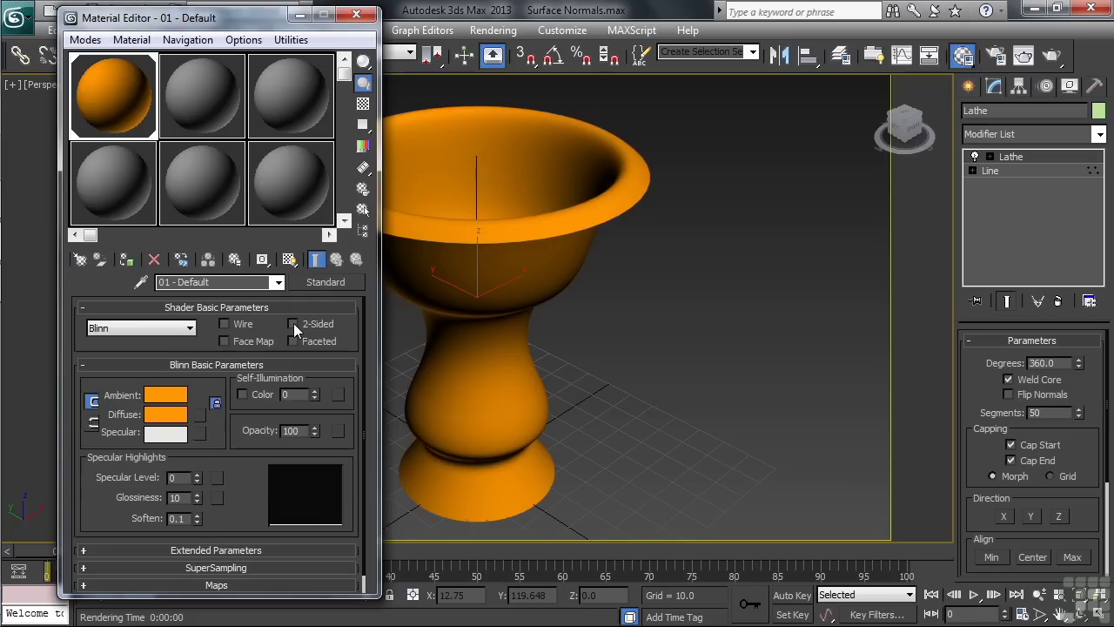
pyautogui.click(356, 14)
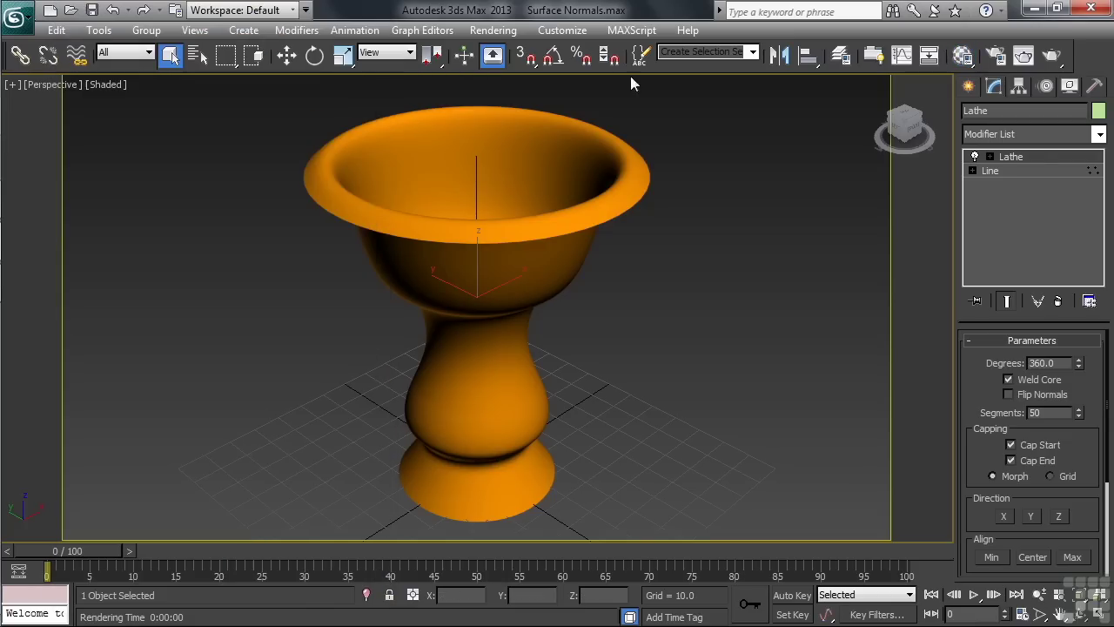
pyautogui.click(1051, 55)
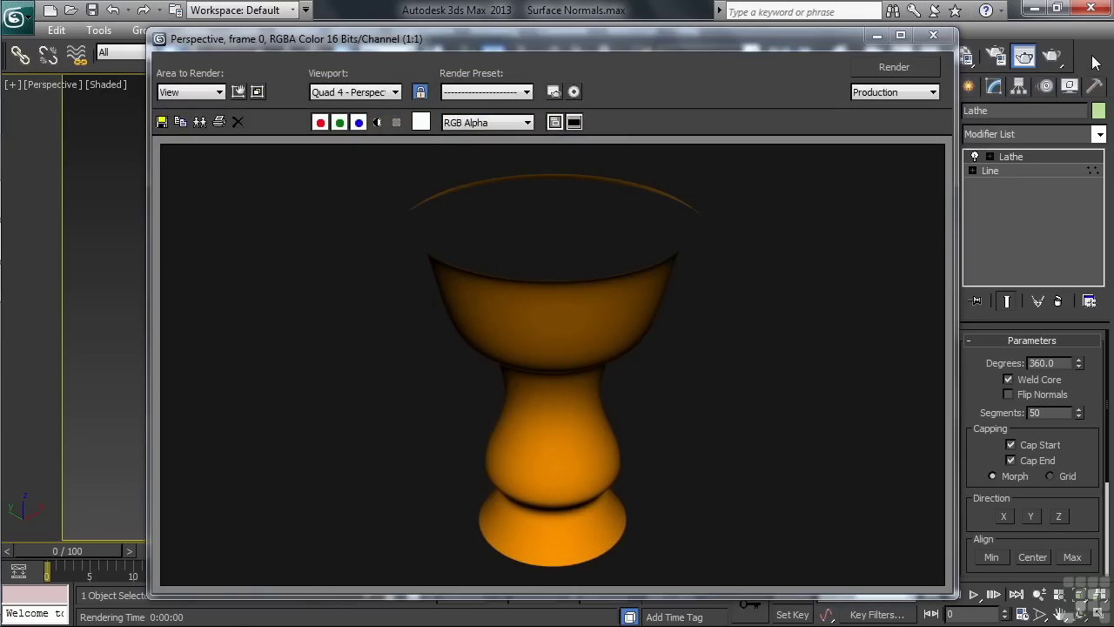
pyautogui.click(932, 35)
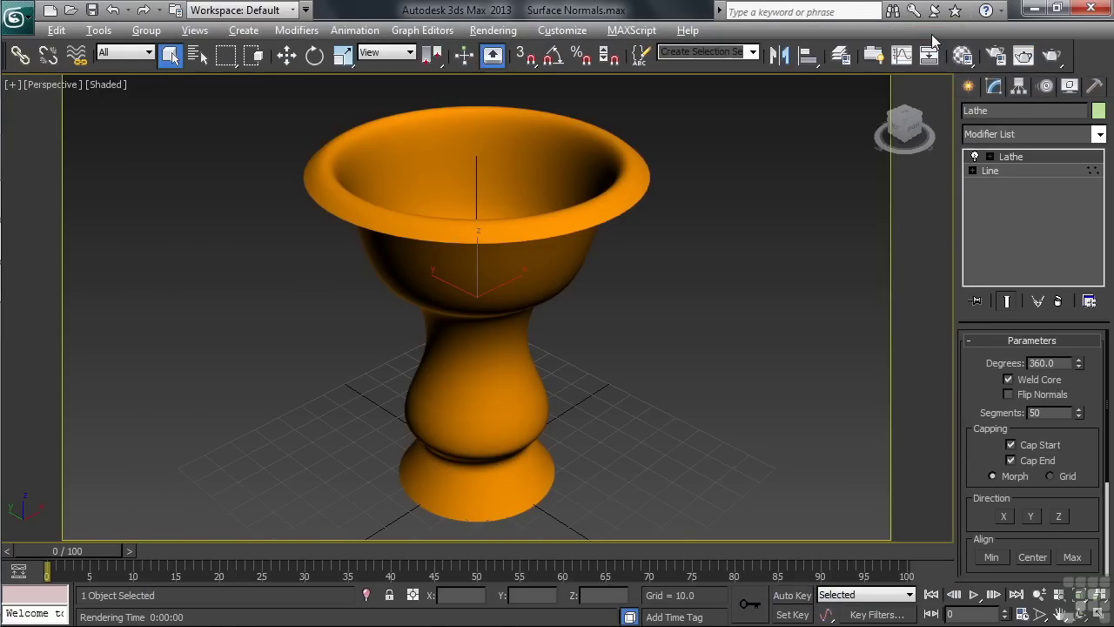
# - Select the goblet's profile spline at the Line's Spline level in a maximized Front view
pyautogui.hotkey('alt', 'w')
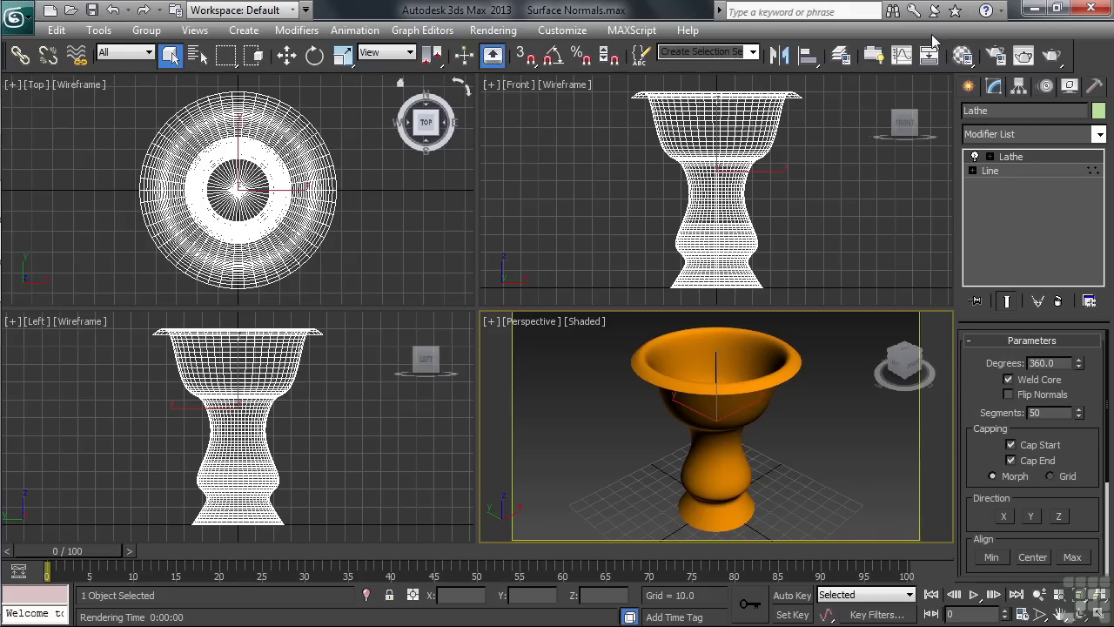
pyautogui.click(993, 170)
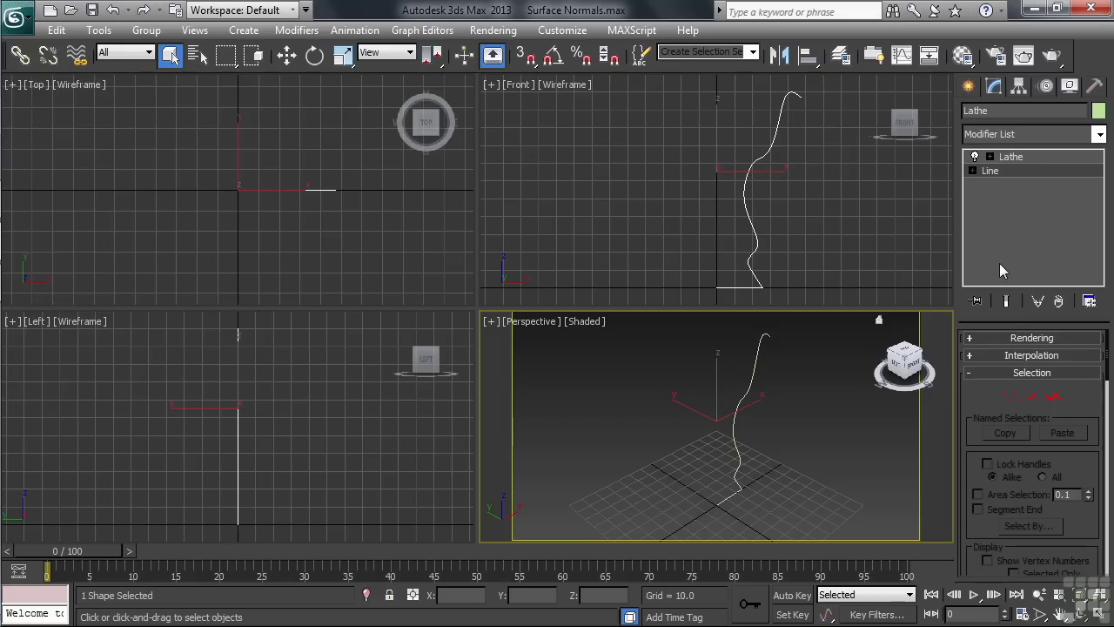
pyautogui.rightClick(903, 276)
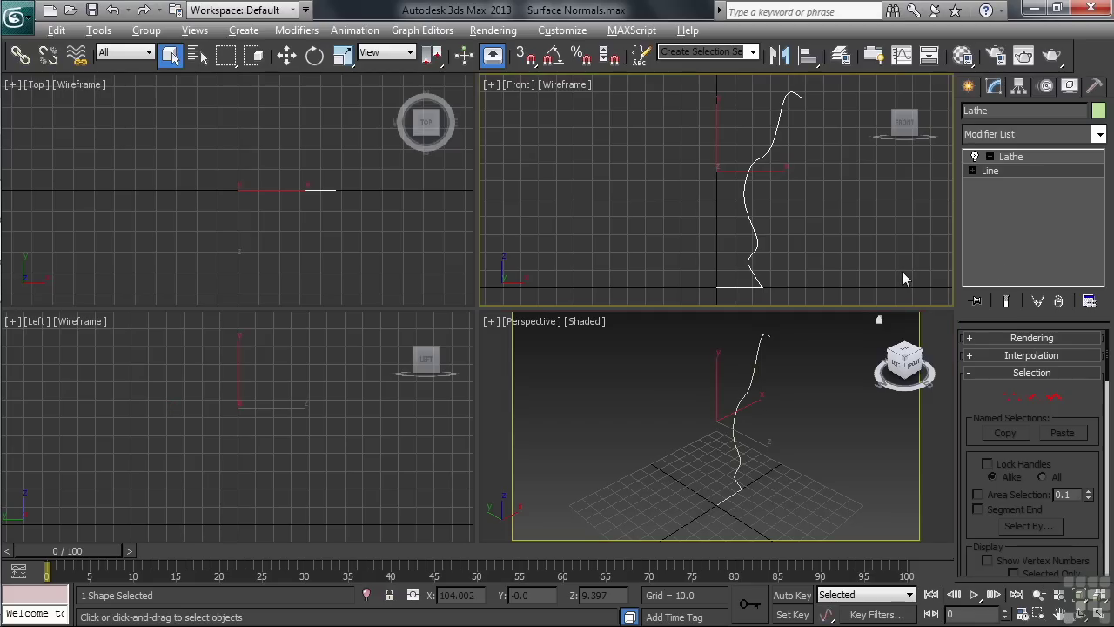
pyautogui.hotkey('alt', 'w')
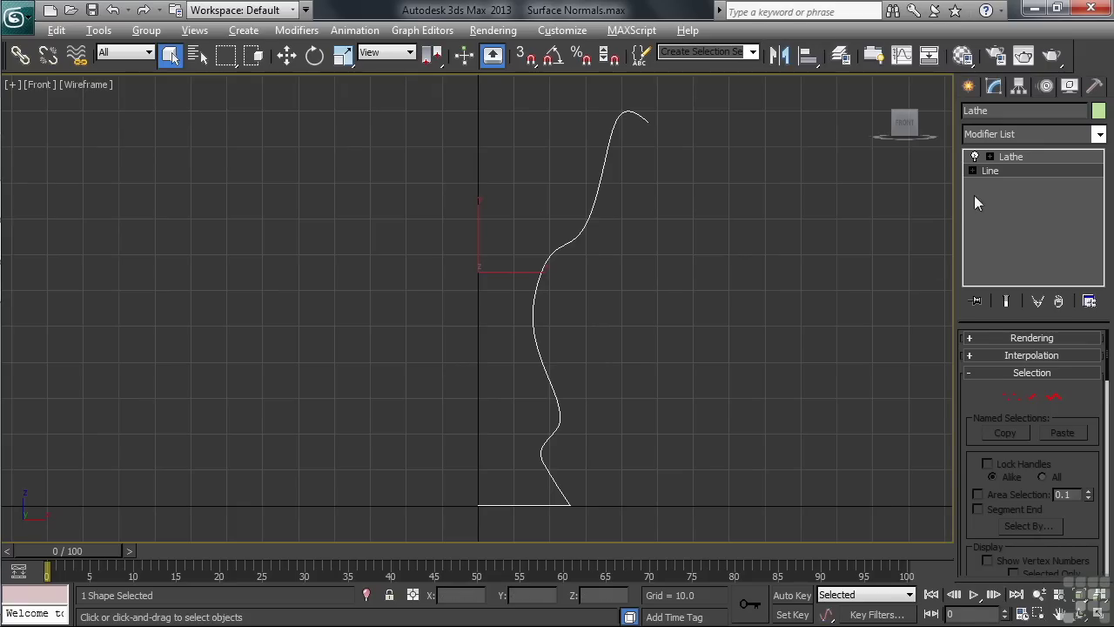
pyautogui.click(973, 171)
pyautogui.click(1002, 212)
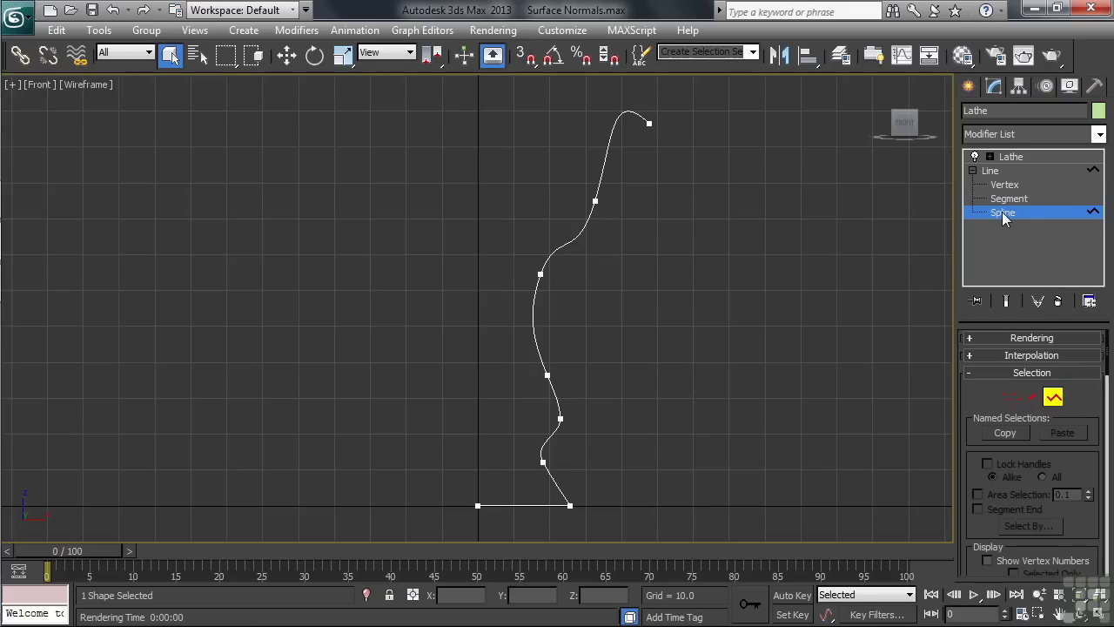
pyautogui.click(531, 308)
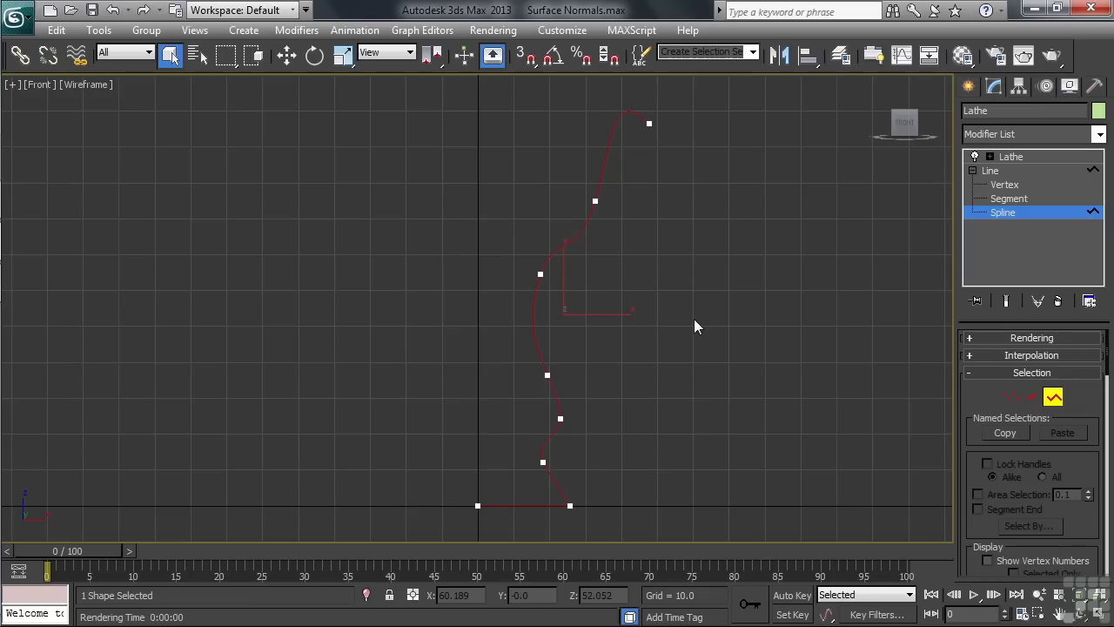
# - Outline the goblet's profile spline by about 13.3 units to give it wall thickness
pyautogui.moveTo(970, 535); pyautogui.dragTo(1002, 45)
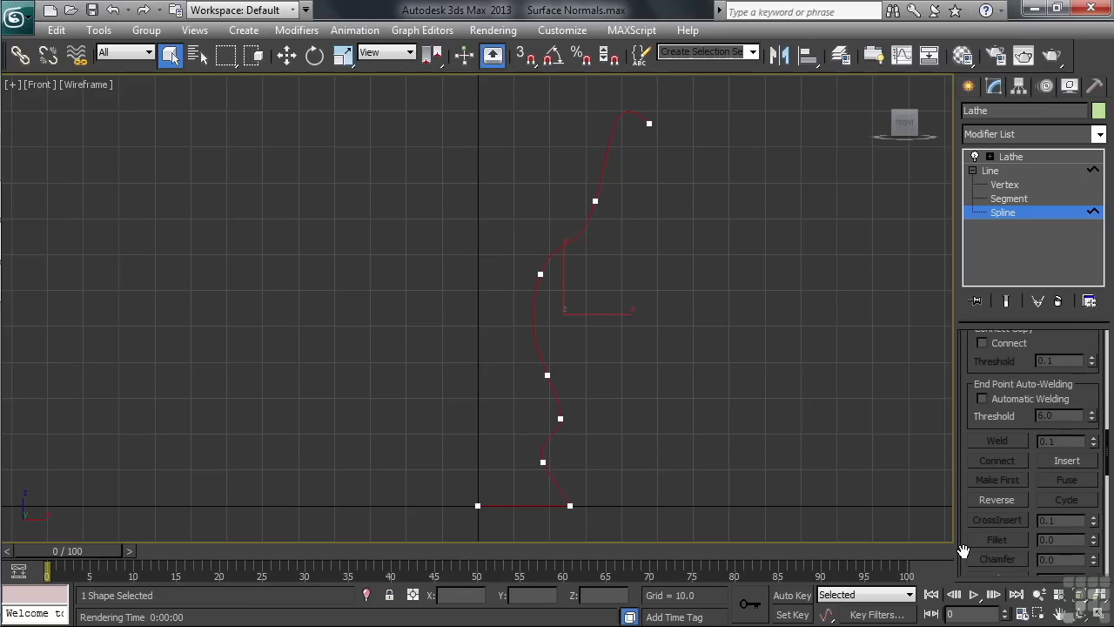
pyautogui.moveTo(964, 552); pyautogui.dragTo(967, 348)
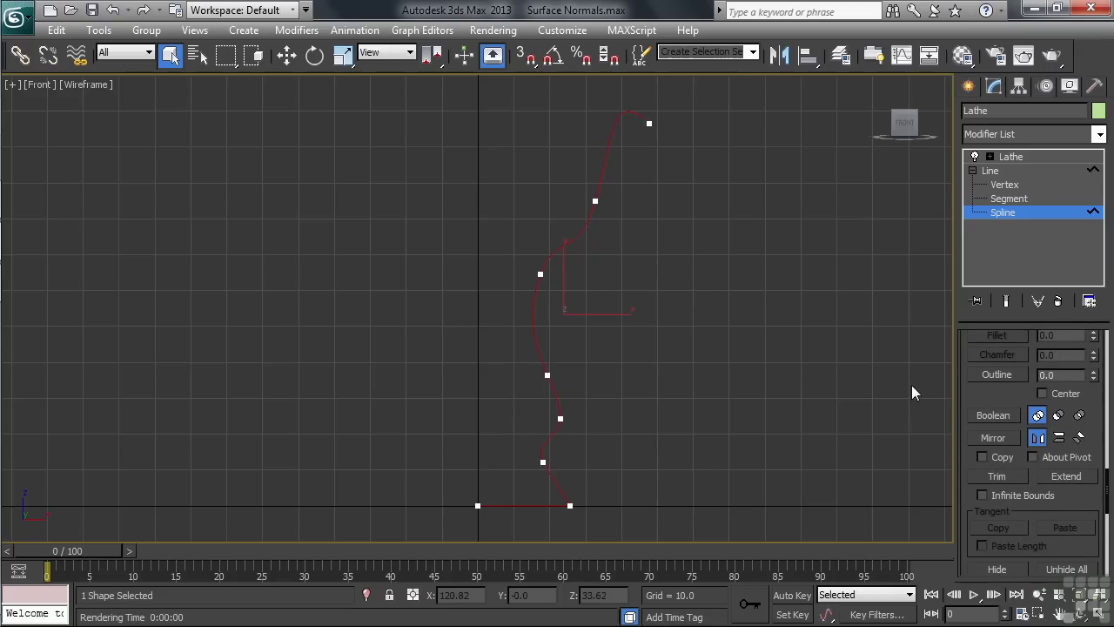
pyautogui.click(990, 375)
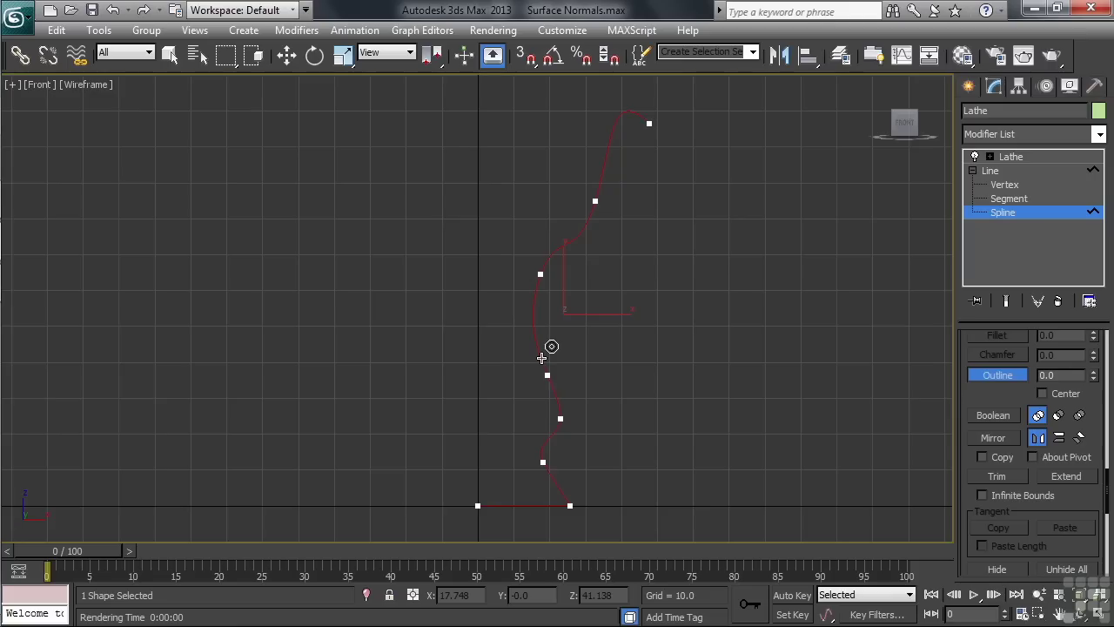
pyautogui.moveTo(542, 358); pyautogui.dragTo(533, 310)
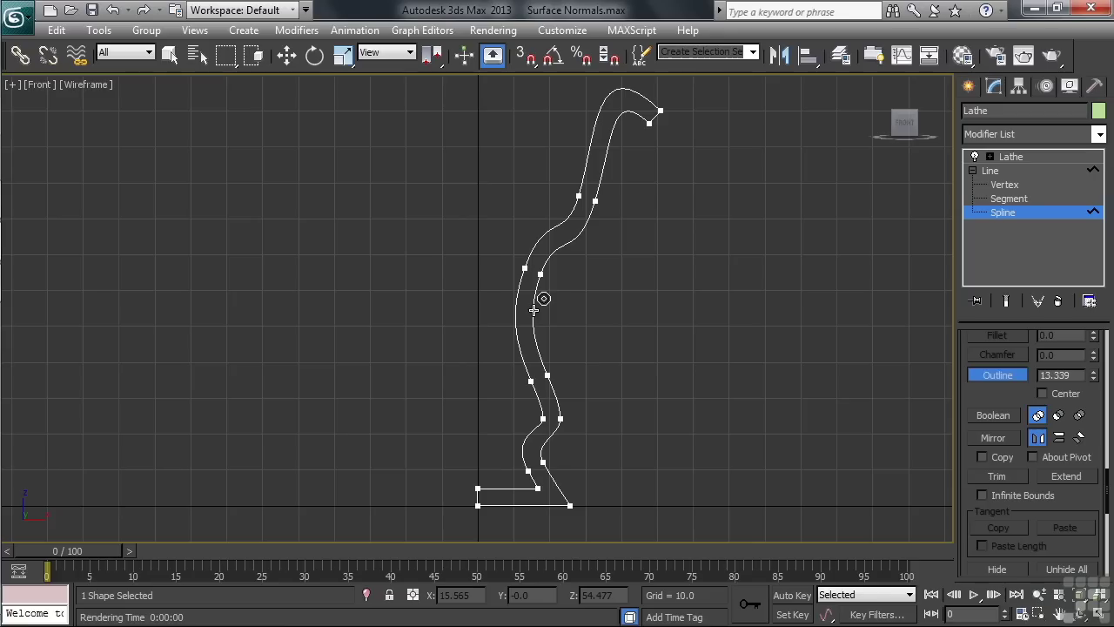
pyautogui.moveTo(534, 309); pyautogui.dragTo(534, 309)
# - Return to the Lathe modifier and render the outlined goblet in the maximized Perspective view
pyautogui.click(1010, 158)
pyautogui.hotkey('alt', 'w')
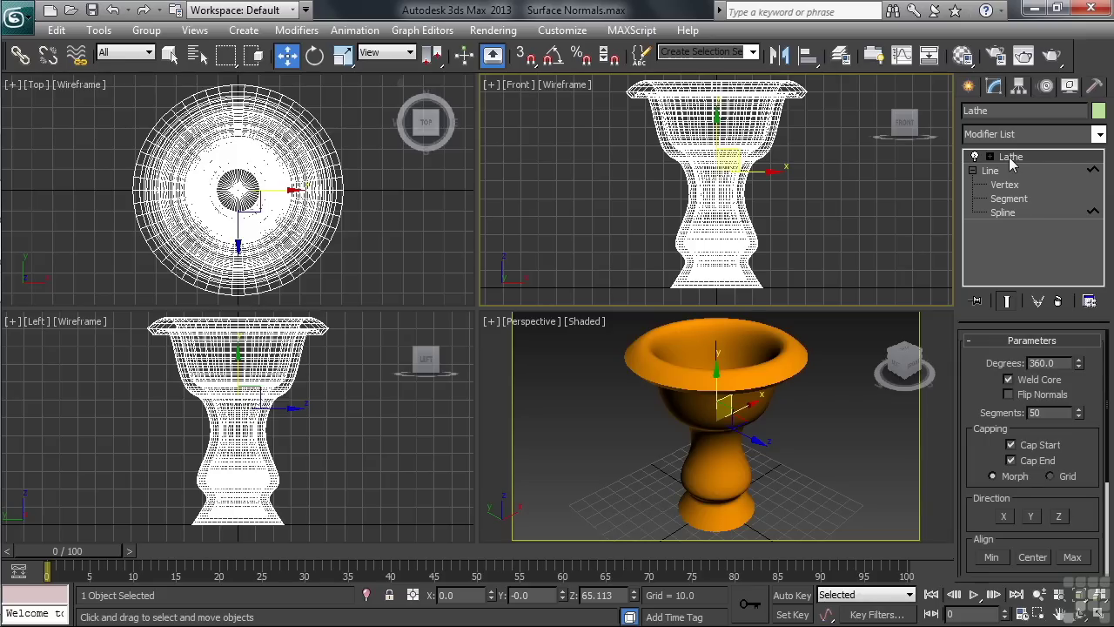
pyautogui.hotkey('alt', 'w')
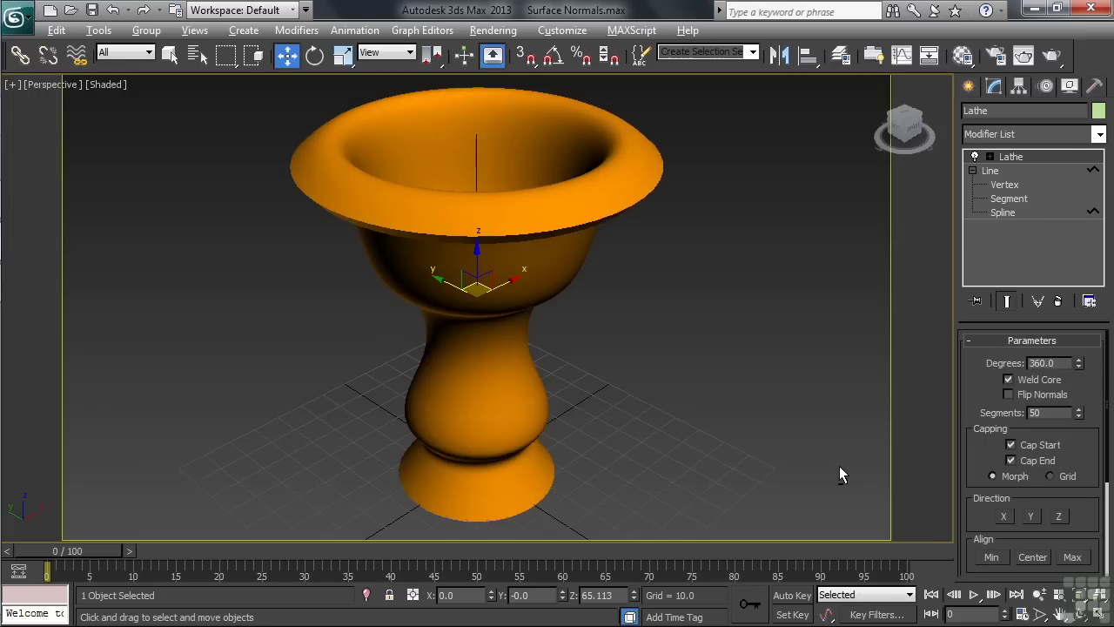
pyautogui.click(1051, 56)
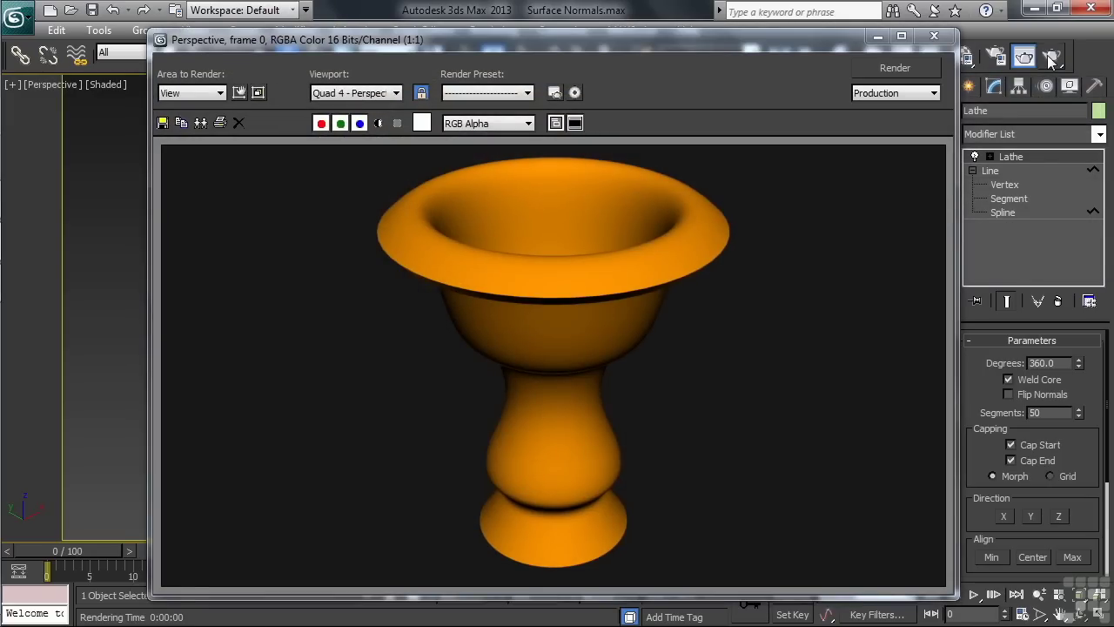
pyautogui.click(935, 35)
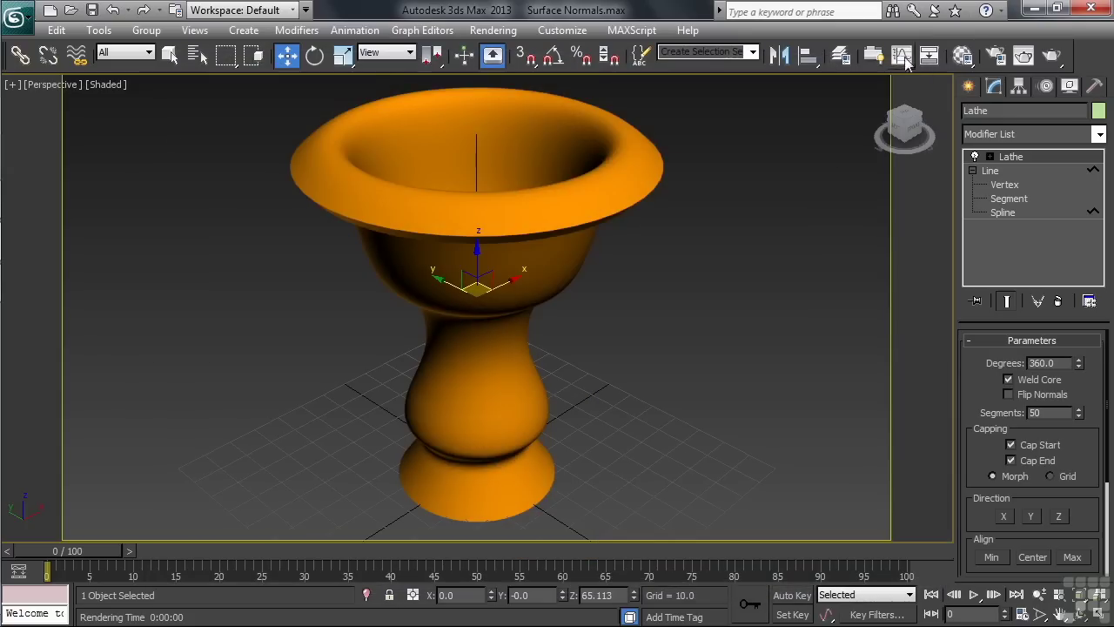
# - Inspect the thickened goblet from another angle and undo the outline of its profile spline
pyautogui.keyDown('alt'); pyautogui.moveTo(544, 442); pyautogui.dragTo(663, 449, button='middle'); pyautogui.keyUp('alt')
pyautogui.press('q')
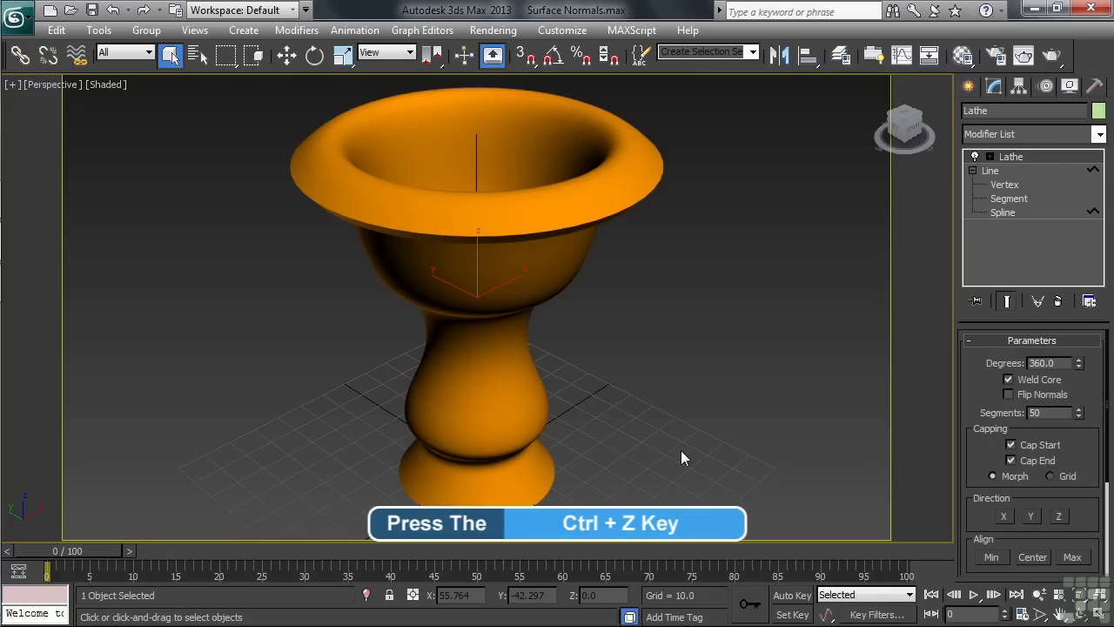
pyautogui.hotkey('ctrl', 'z')
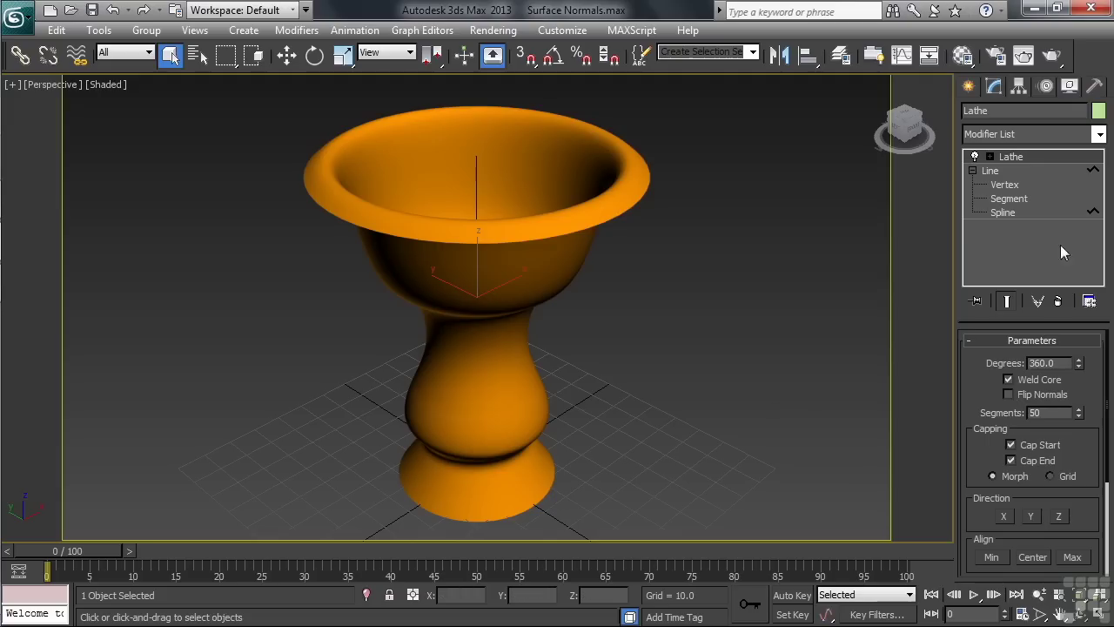
# - Add a Shell modifier to the goblet with an Inner Amount of 9.64 and render it from a lower angle
pyautogui.click(1099, 134)
pyautogui.moveTo(1103, 203); pyautogui.dragTo(1107, 413)
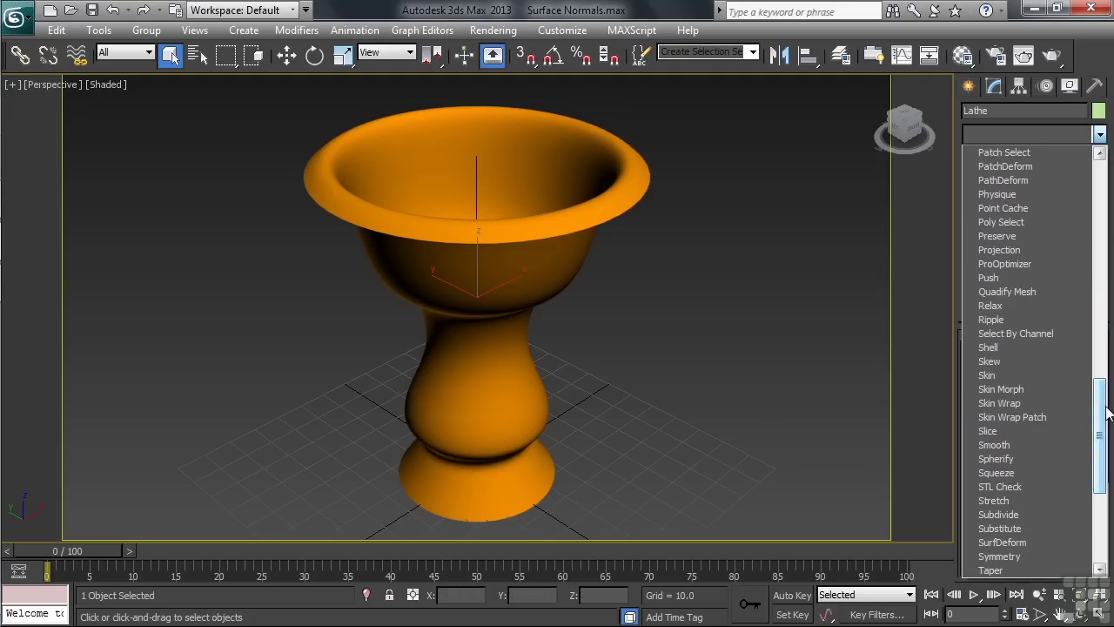
pyautogui.click(992, 347)
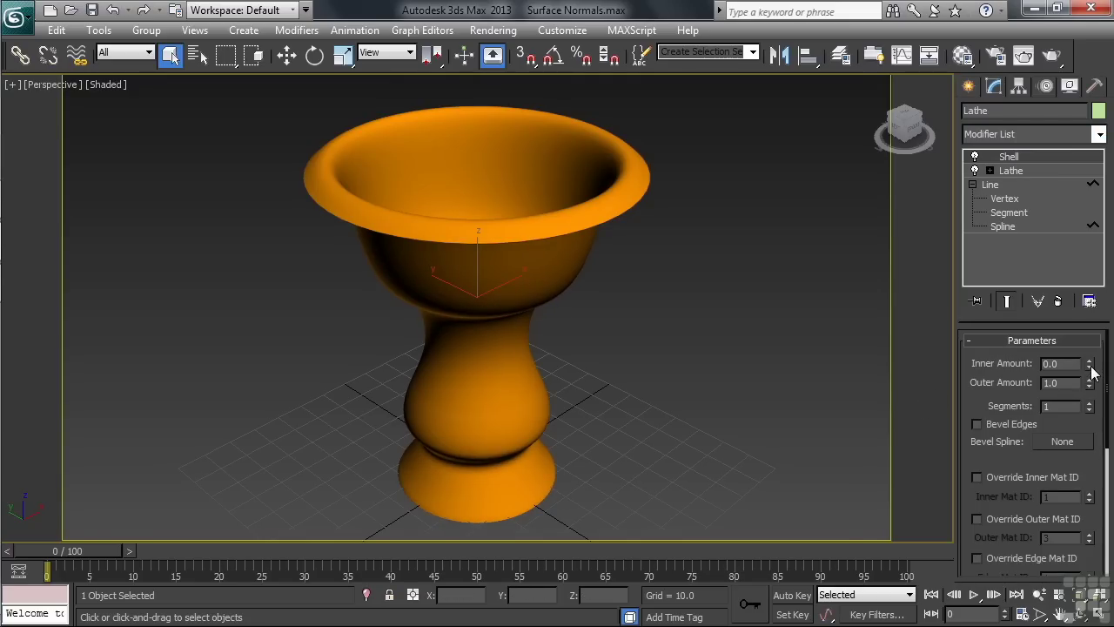
pyautogui.moveTo(1093, 373); pyautogui.dragTo(923, 266)
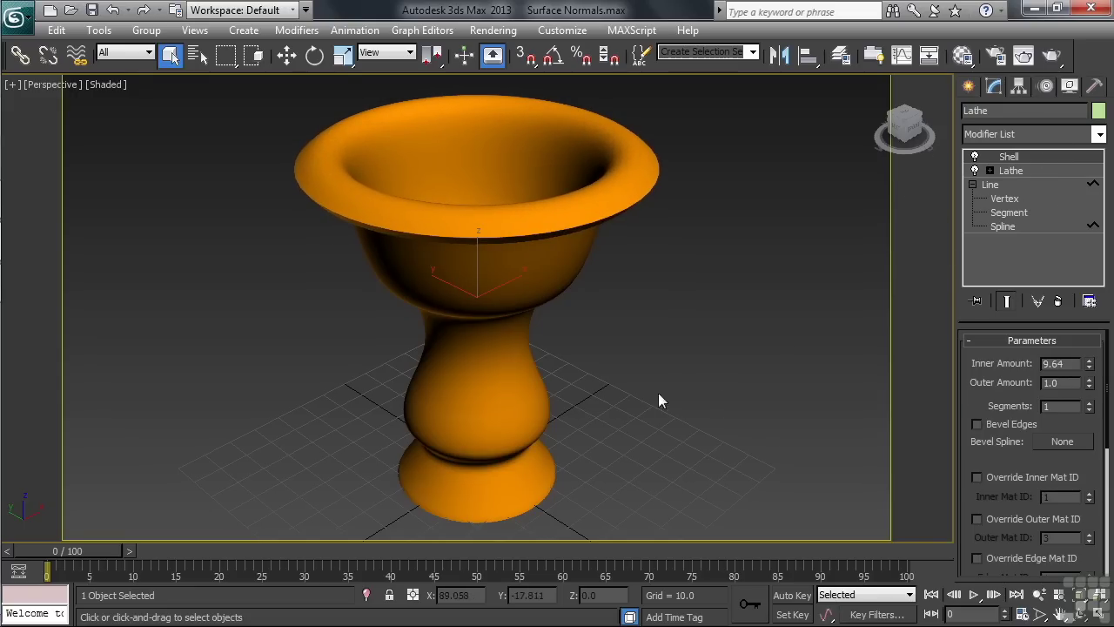
pyautogui.keyDown('alt'); pyautogui.moveTo(628, 411); pyautogui.dragTo(625, 363, button='middle'); pyautogui.keyUp('alt')
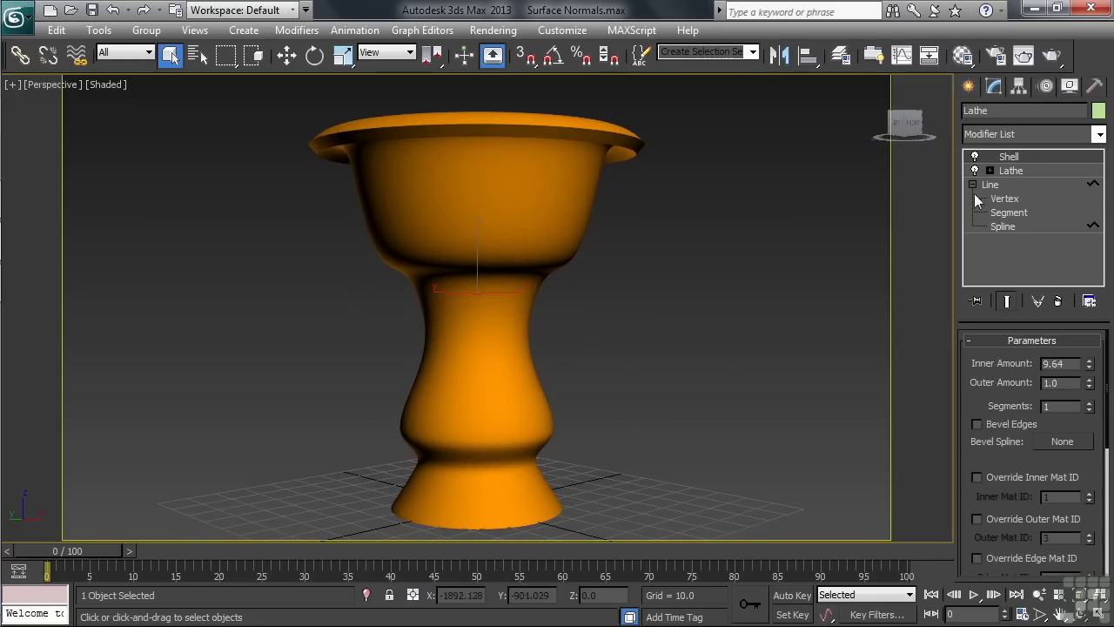
pyautogui.click(1053, 56)
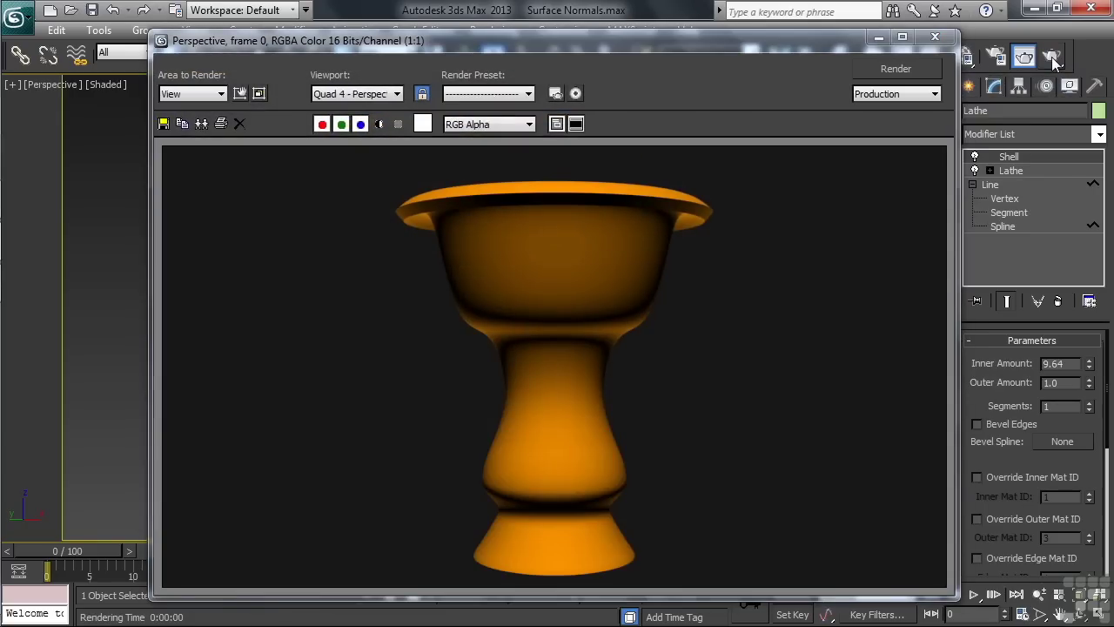